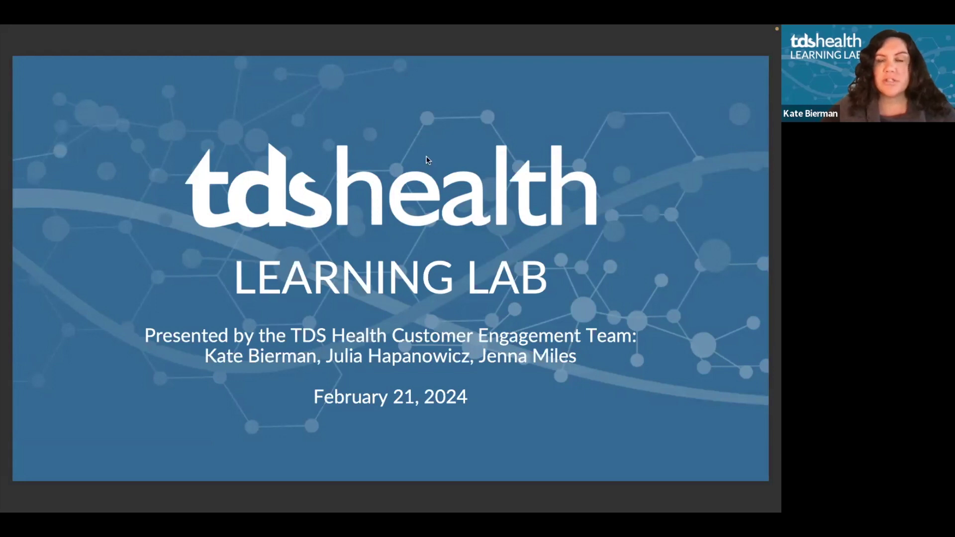
# Search the Anatomy.TV titles for 'heart'.
pyautogui.moveTo(357, 495)
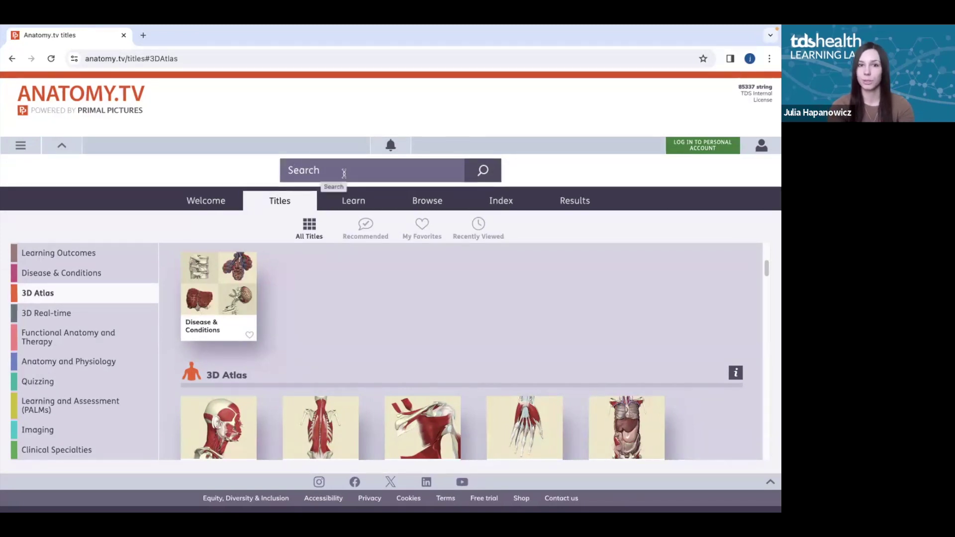
pyautogui.click(327, 172)
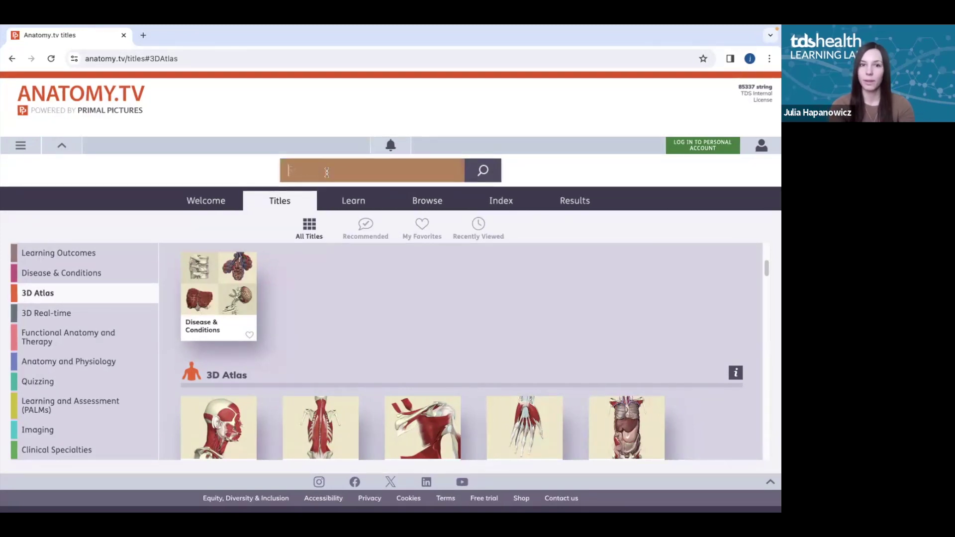
pyautogui.write('heart')
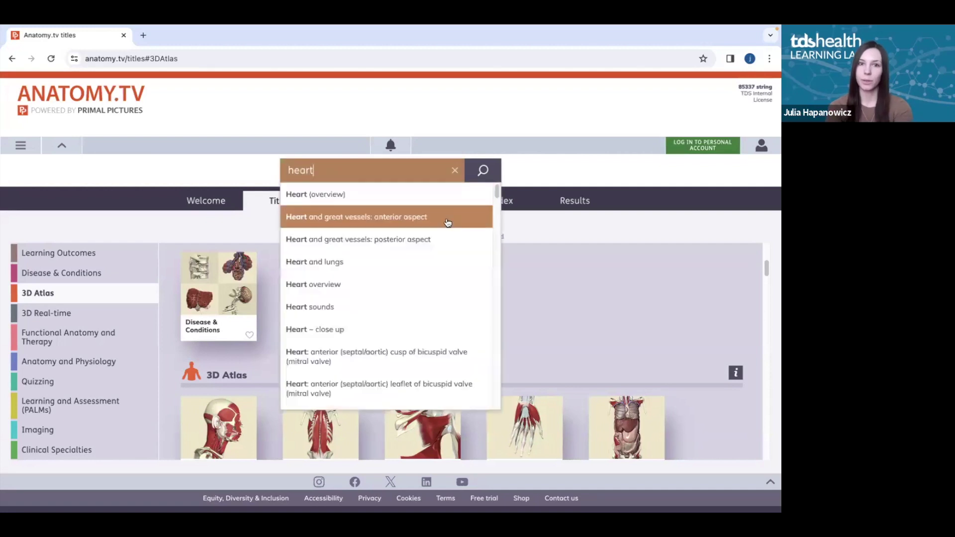
pyautogui.press('Return')
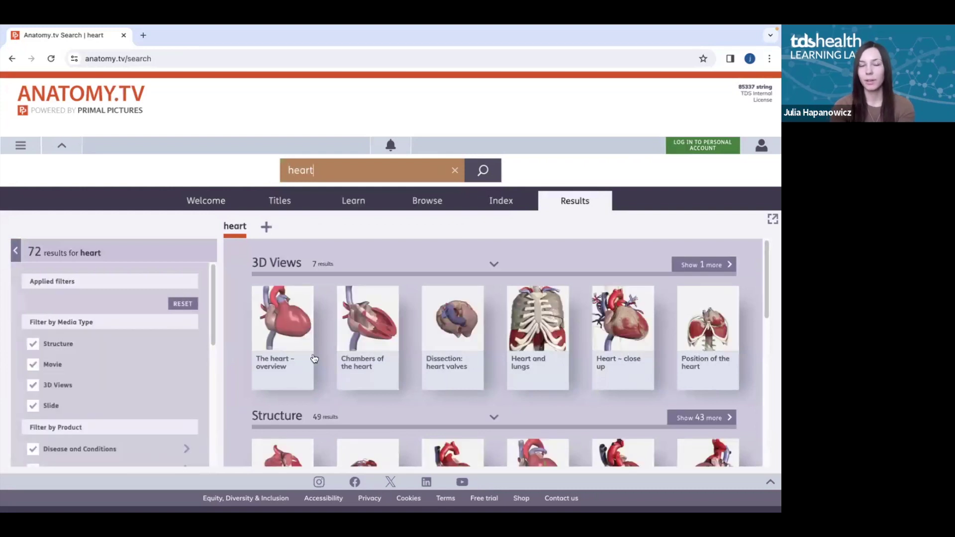
# Browse the 72 heart results across the 3D Views, Structure, Movie and Slide rows and filters.
pyautogui.scroll(-2, 241, 398)
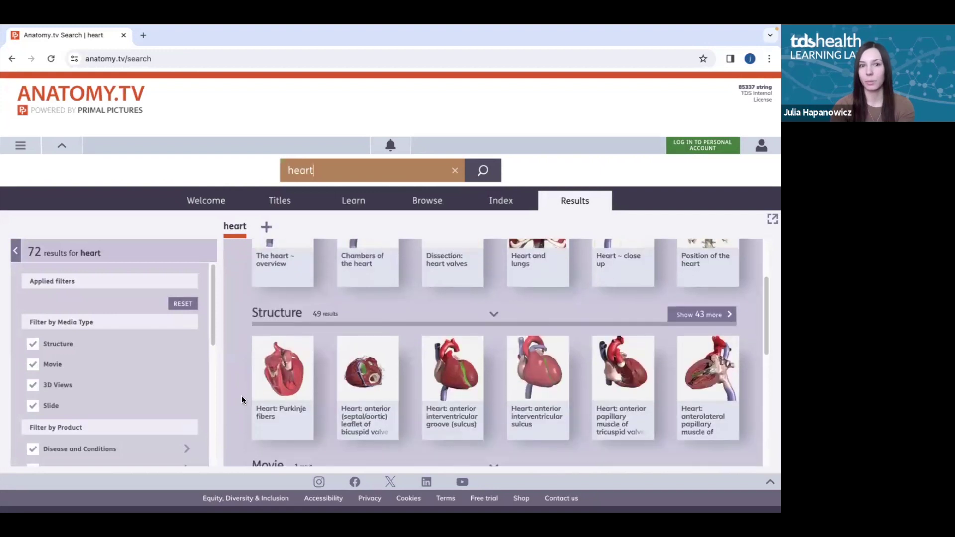
pyautogui.scroll(-3, 242, 398)
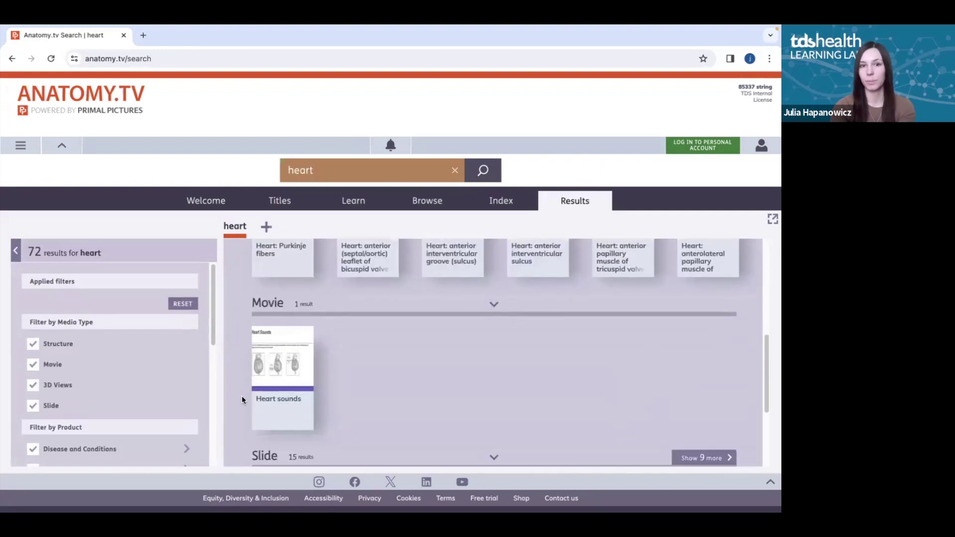
pyautogui.scroll(-3, 242, 396)
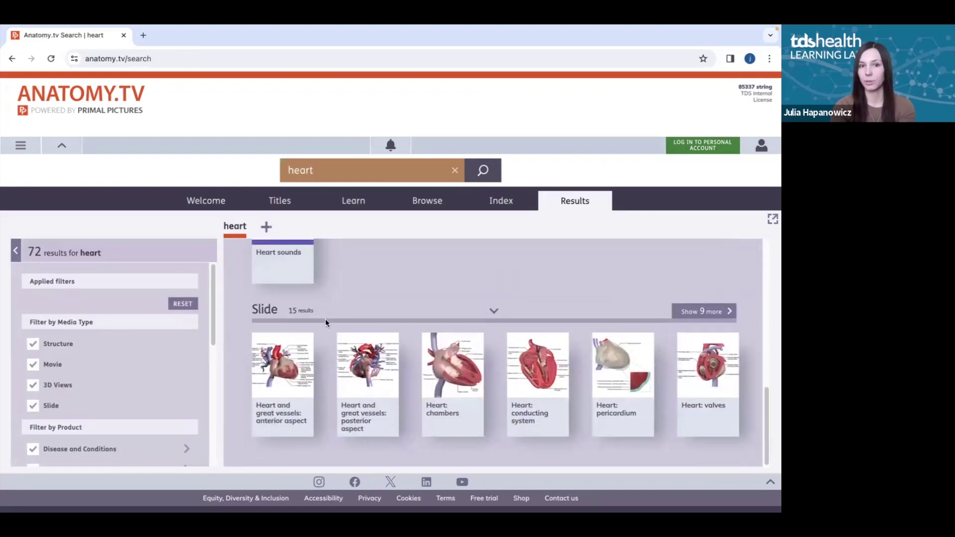
pyautogui.scroll(2, 311, 339)
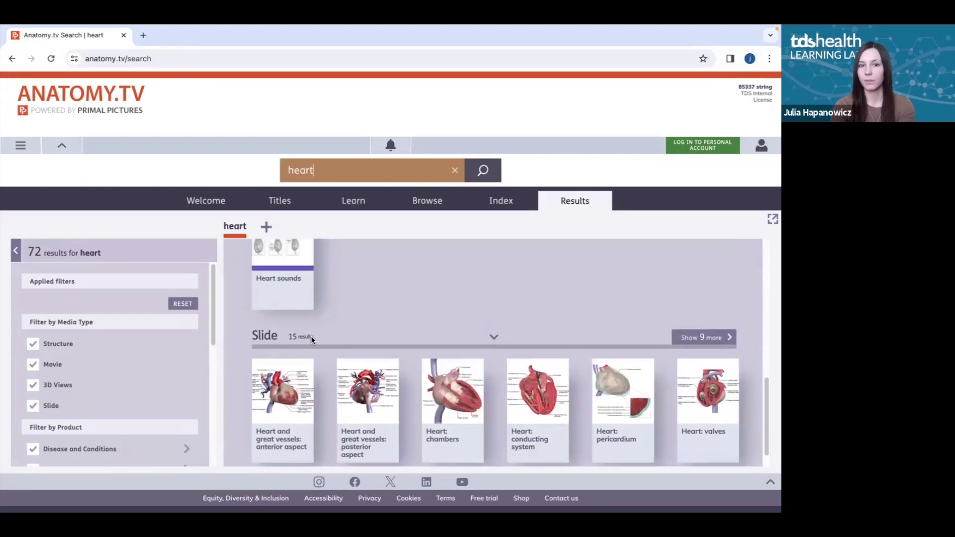
pyautogui.scroll(2, 311, 339)
pyautogui.scroll(5, 311, 339)
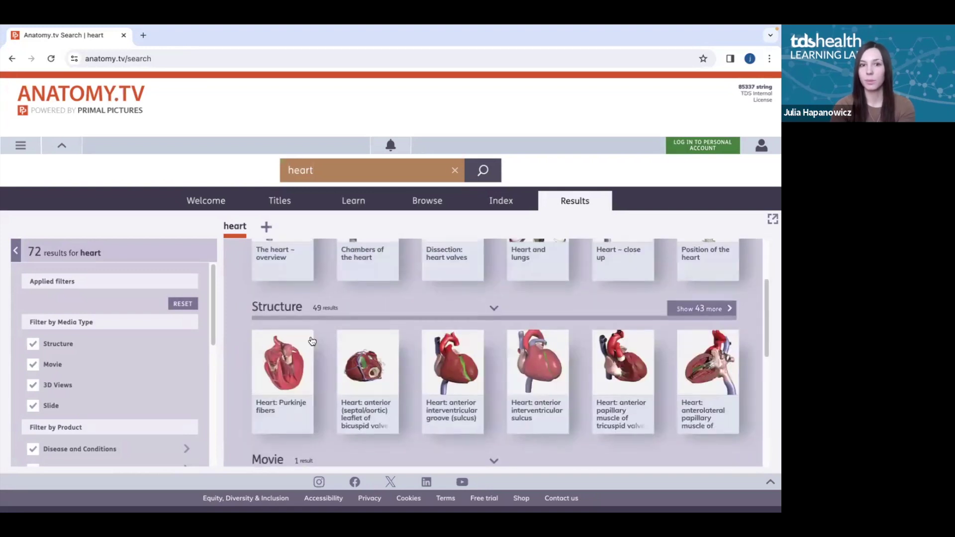
pyautogui.scroll(2, 331, 350)
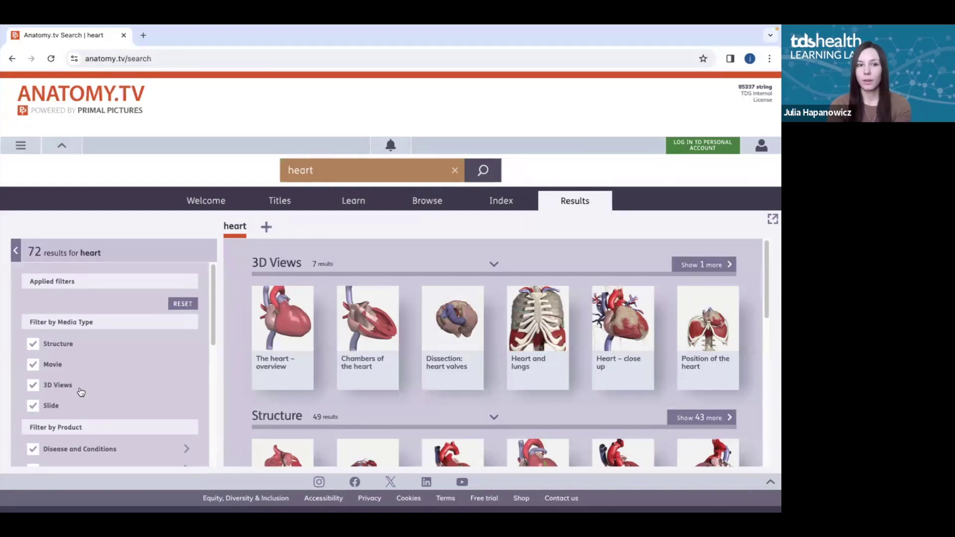
pyautogui.scroll(-2, 80, 391)
pyautogui.scroll(-4, 81, 392)
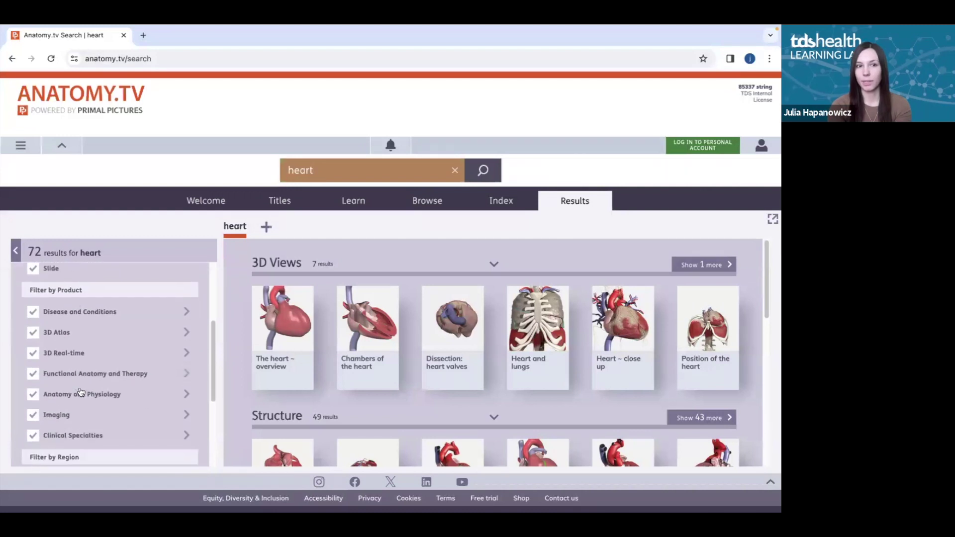
pyautogui.scroll(-2, 81, 392)
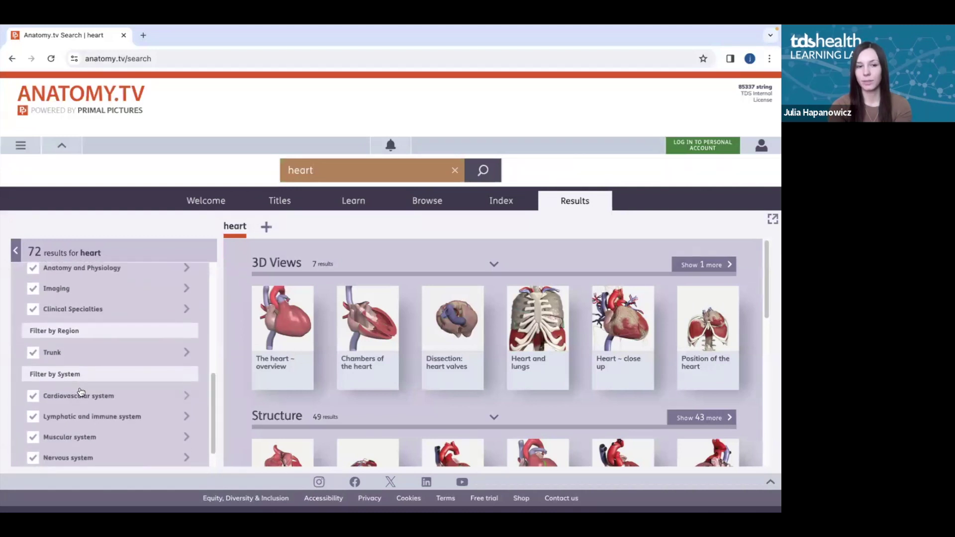
pyautogui.scroll(3, 81, 391)
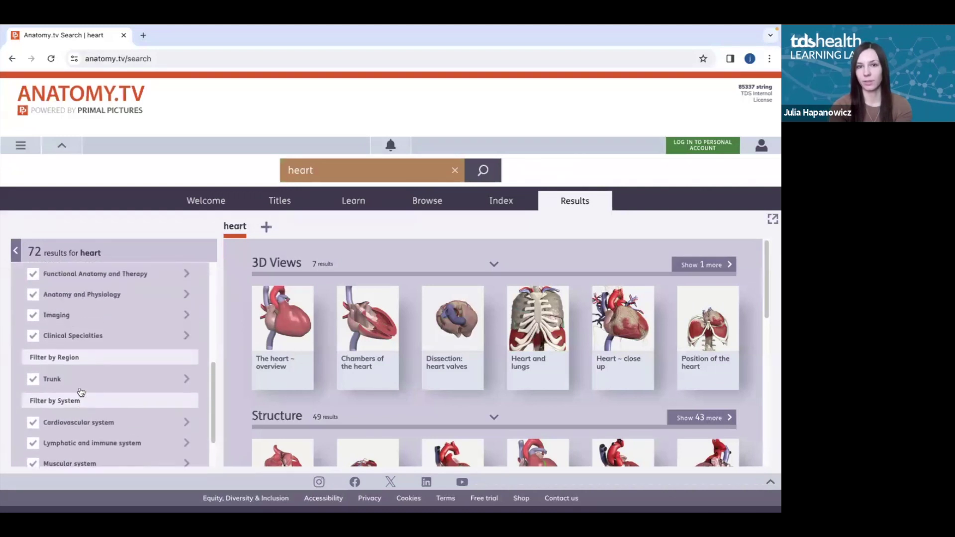
pyautogui.scroll(5, 79, 392)
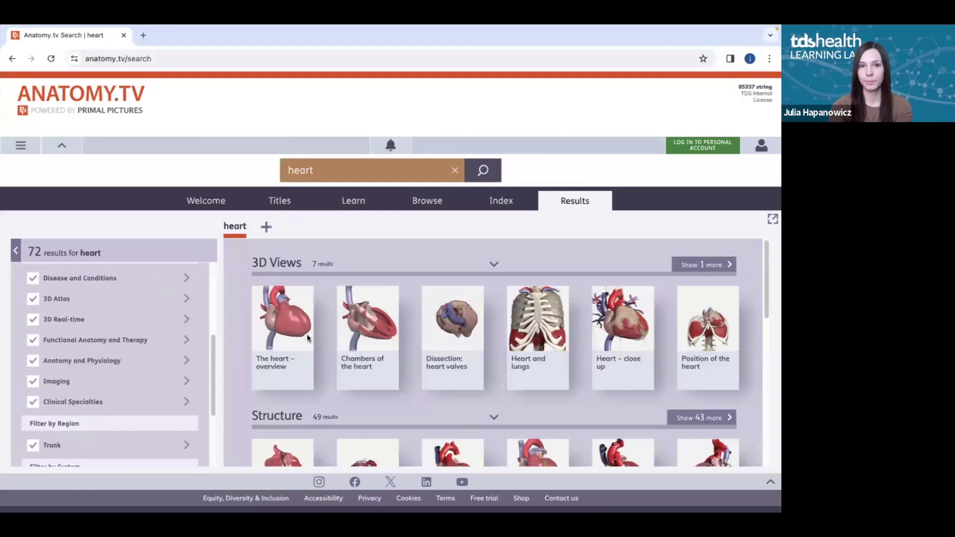
# Return to the Titles page and bring the 3D Atlas titles into view.
pyautogui.click(280, 204)
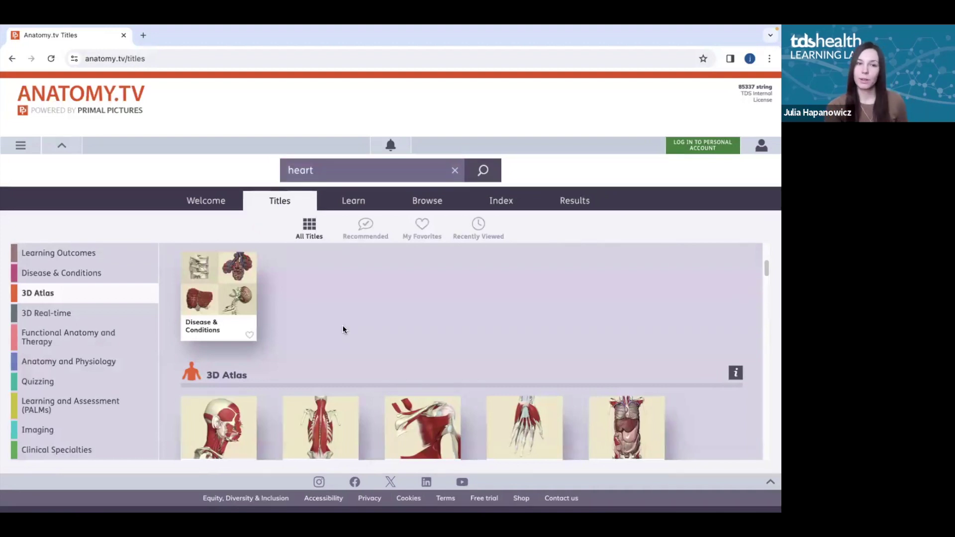
pyautogui.scroll(-1, 269, 331)
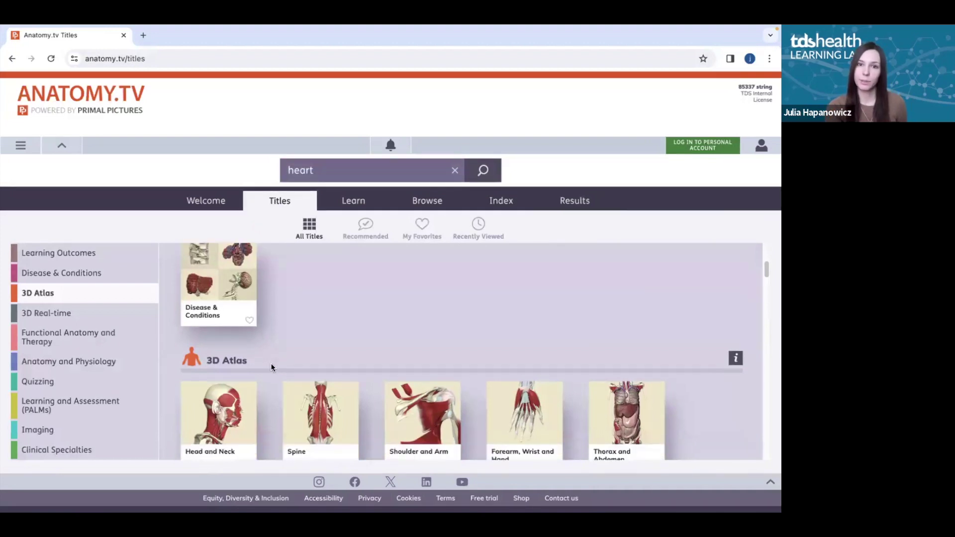
pyautogui.scroll(-2, 256, 328)
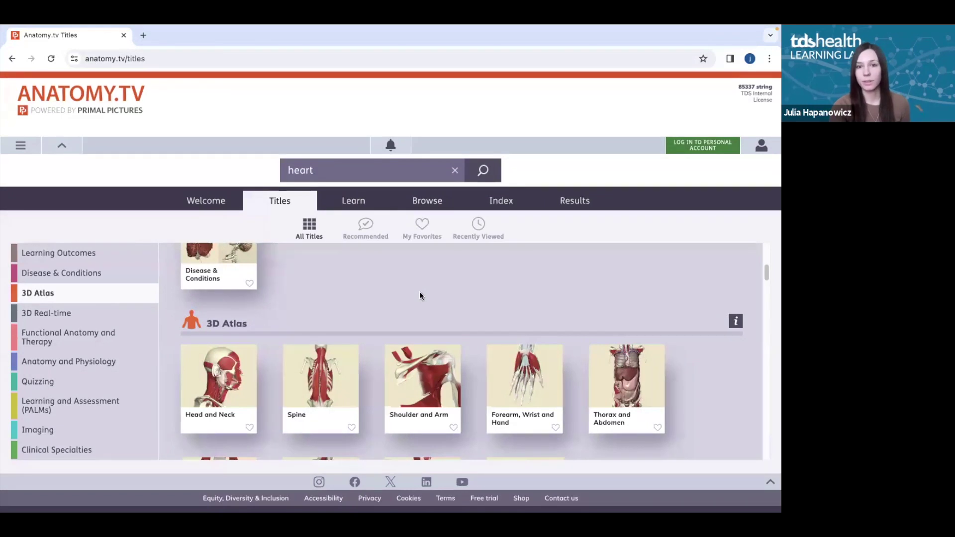
pyautogui.click(431, 240)
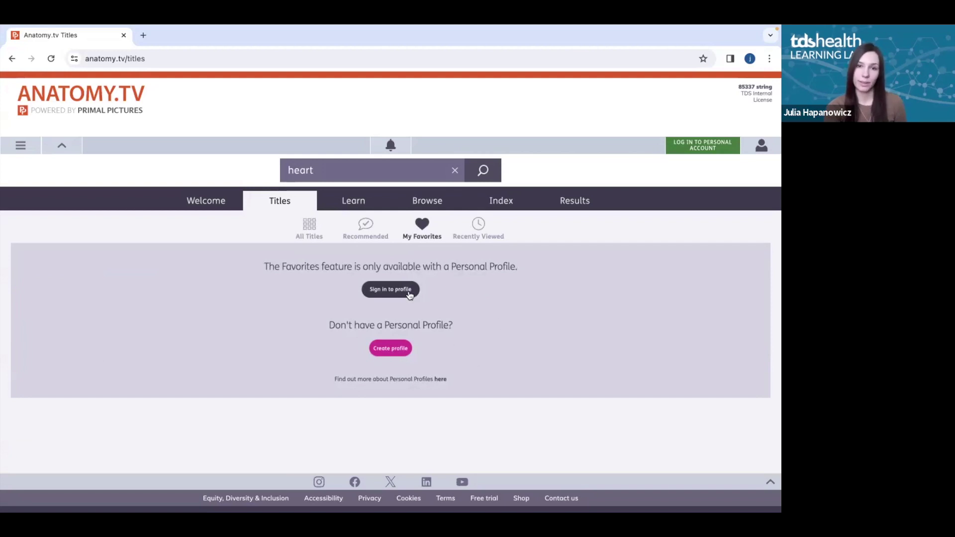
pyautogui.click(398, 348)
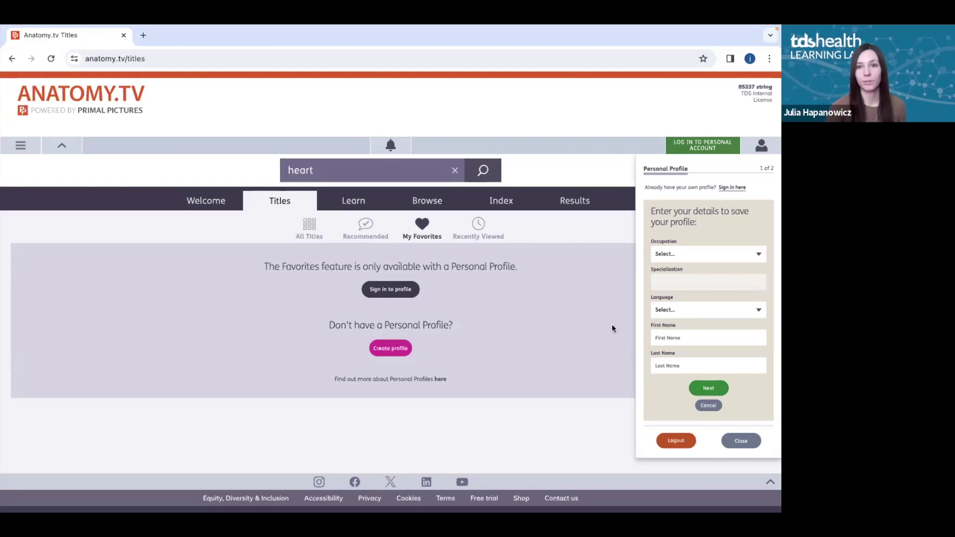
pyautogui.click(595, 339)
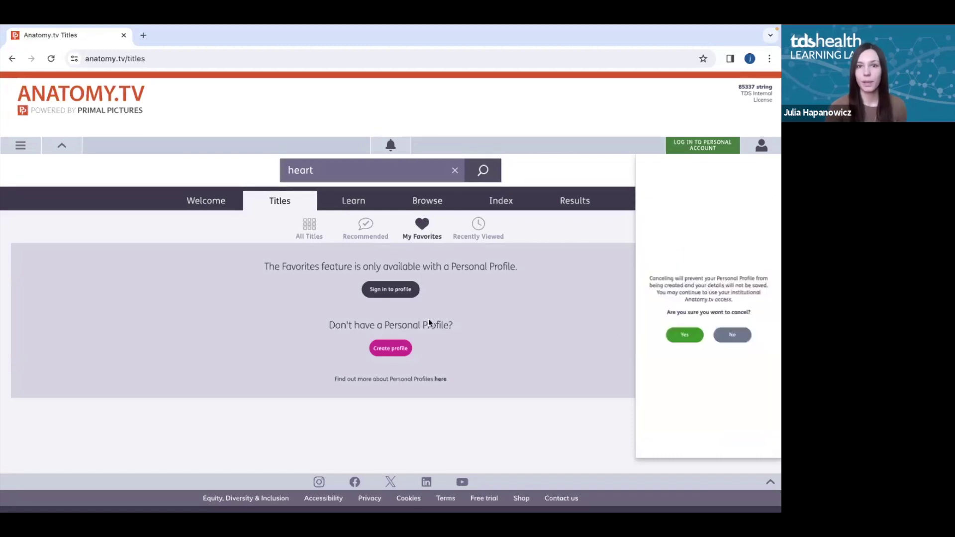
pyautogui.click(689, 335)
pyautogui.click(310, 229)
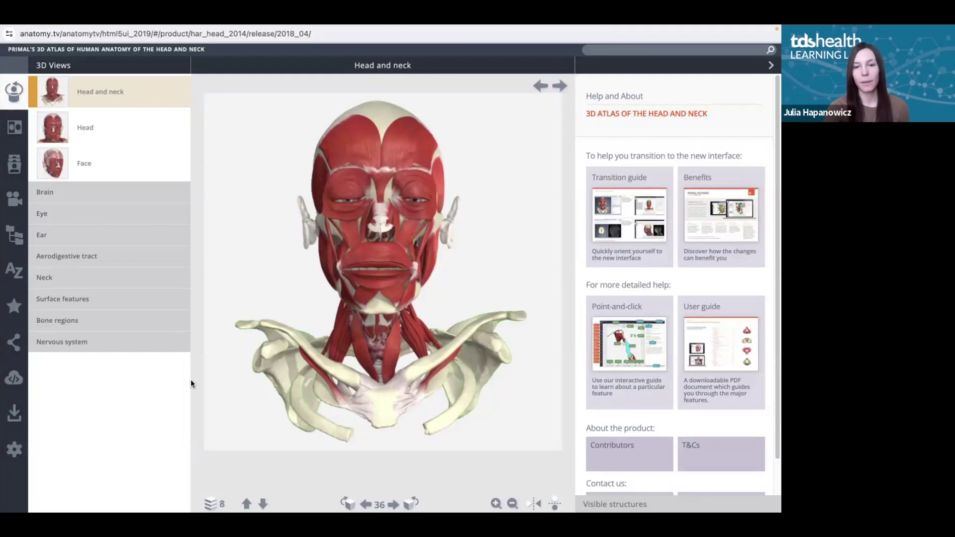
# Show the Head and Neck atlas's Anatomical Structures list, grouped by body system.
pyautogui.moveTo(312, 365)
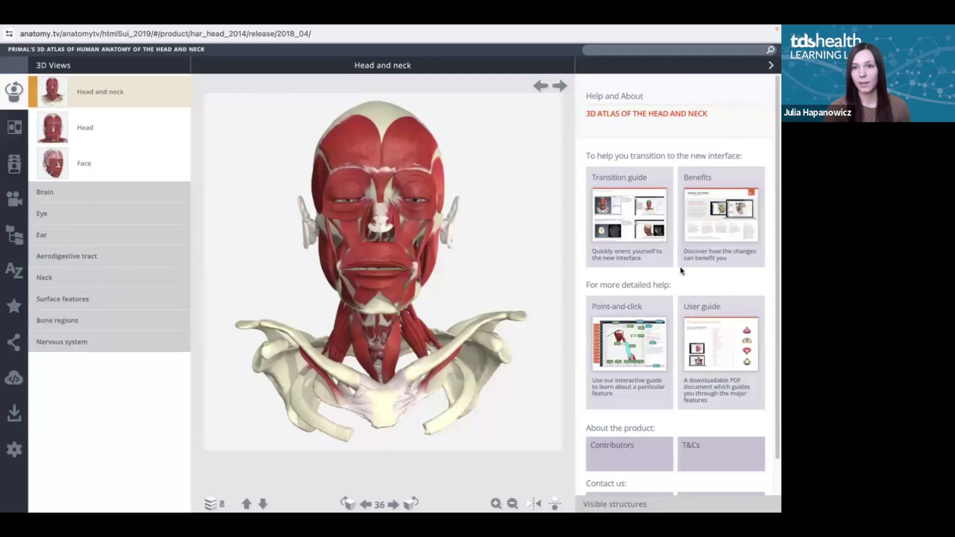
pyautogui.scroll(-1, 682, 282)
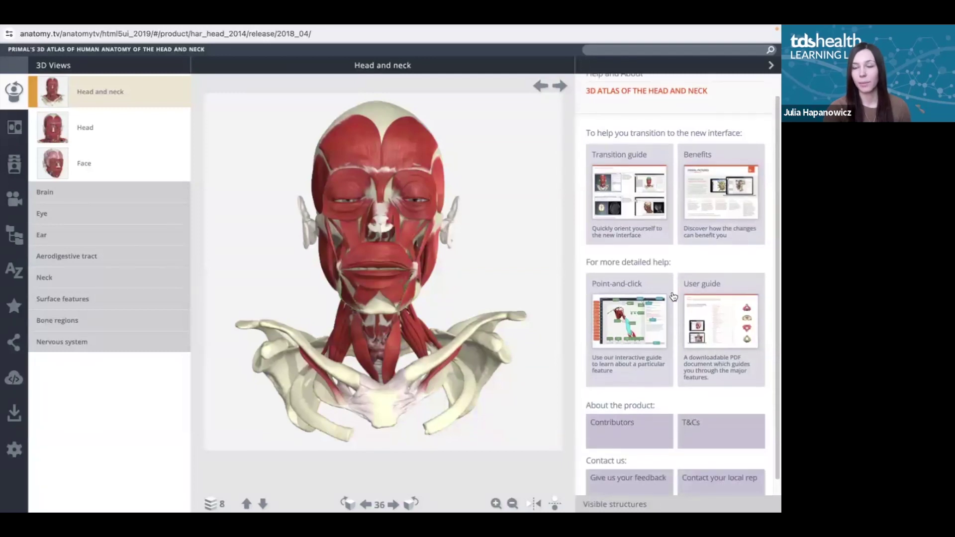
pyautogui.click(14, 242)
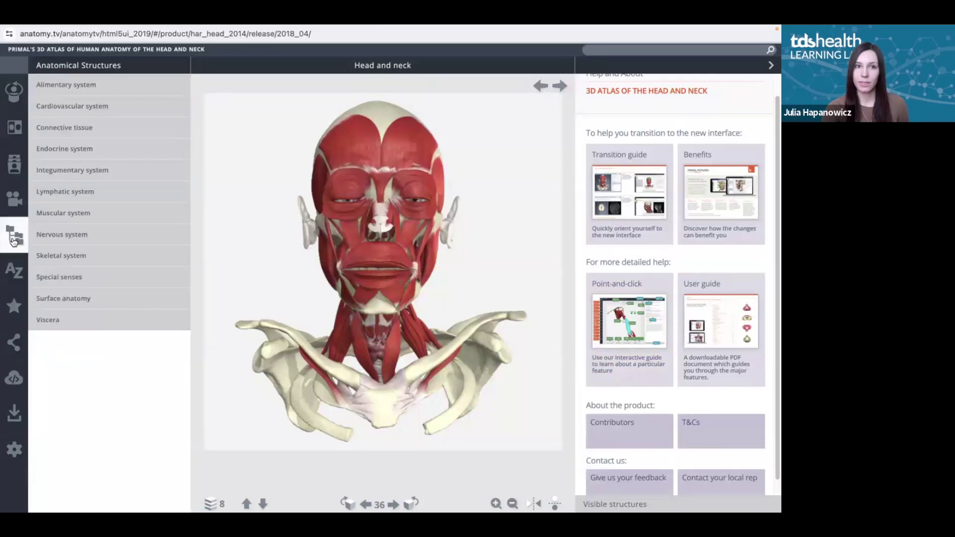
# Expand Skeletal system > Bone regions > Cranium > Ethmoid bone in the structures list.
pyautogui.click(77, 257)
pyautogui.click(85, 279)
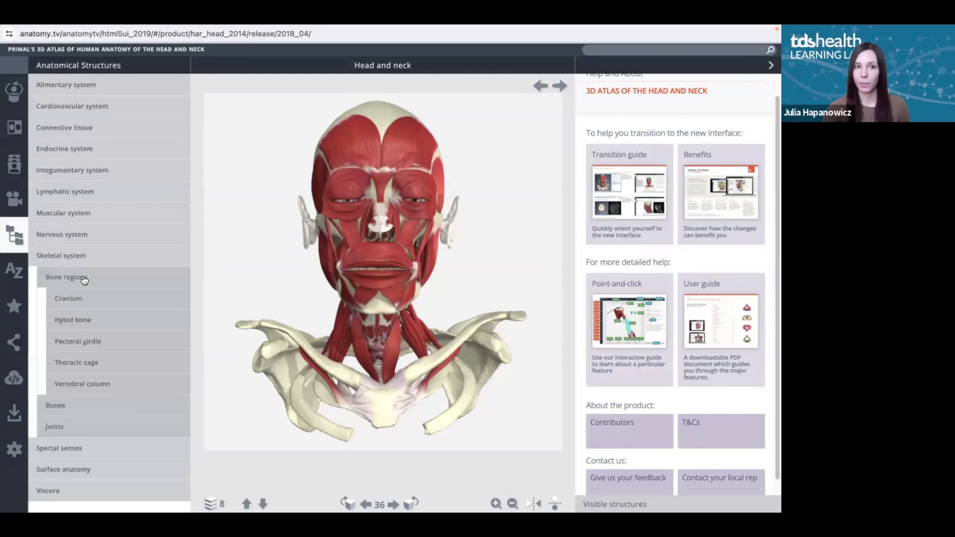
pyautogui.click(82, 300)
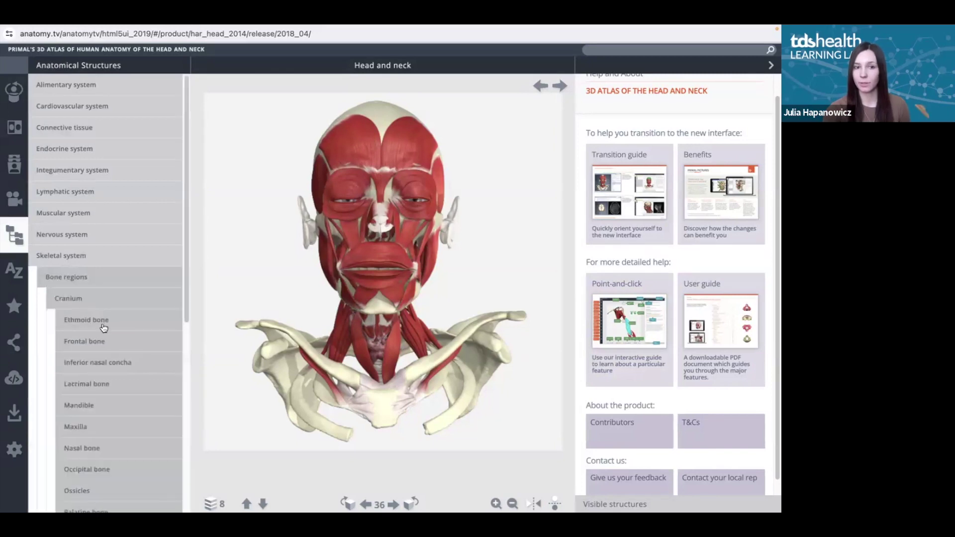
pyautogui.click(101, 321)
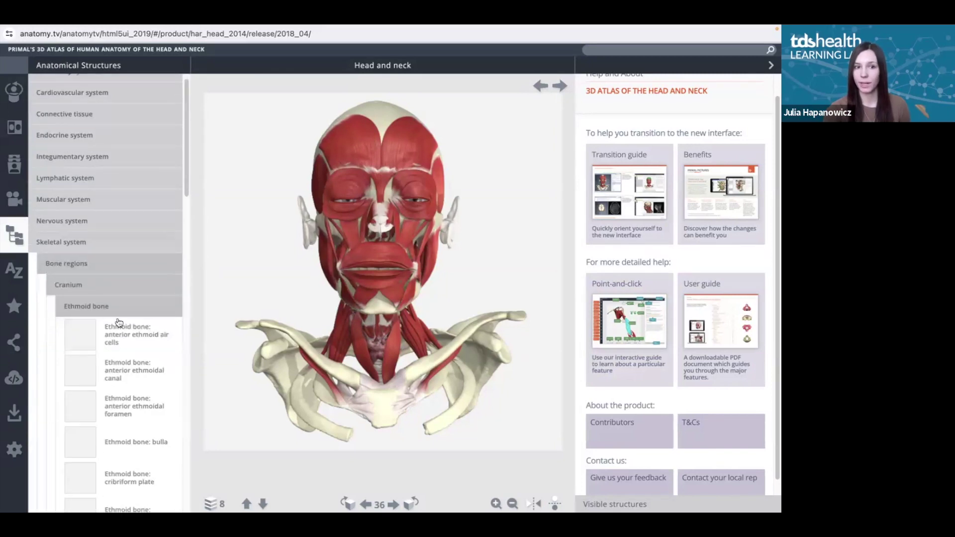
# Highlight the anterior ethmoid air cells and orbital plate, then switch to the A-Z index.
pyautogui.click(135, 340)
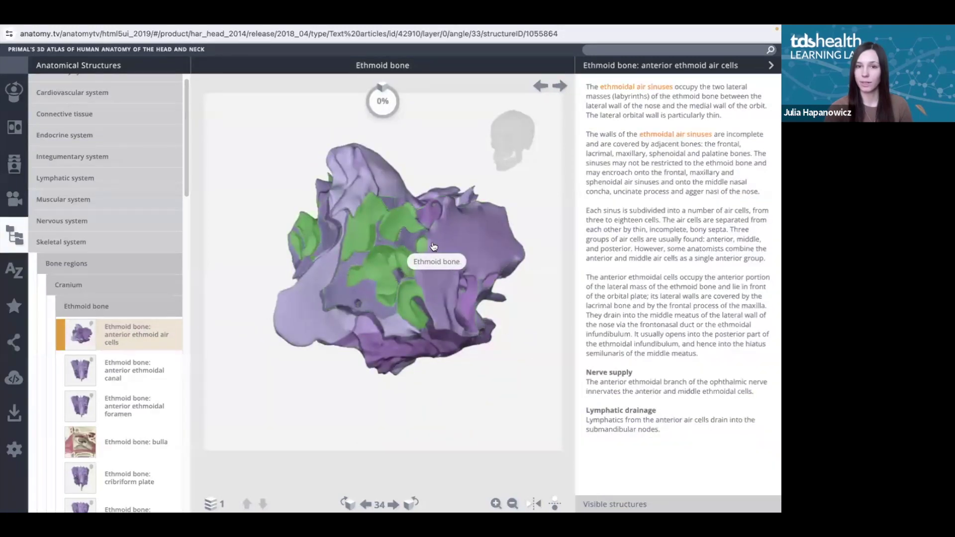
pyautogui.click(466, 229)
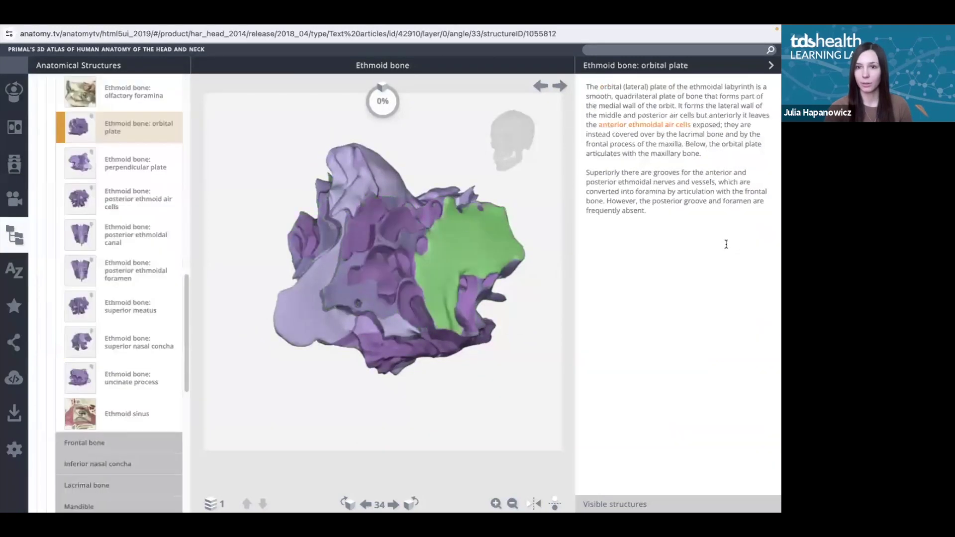
pyautogui.click(13, 275)
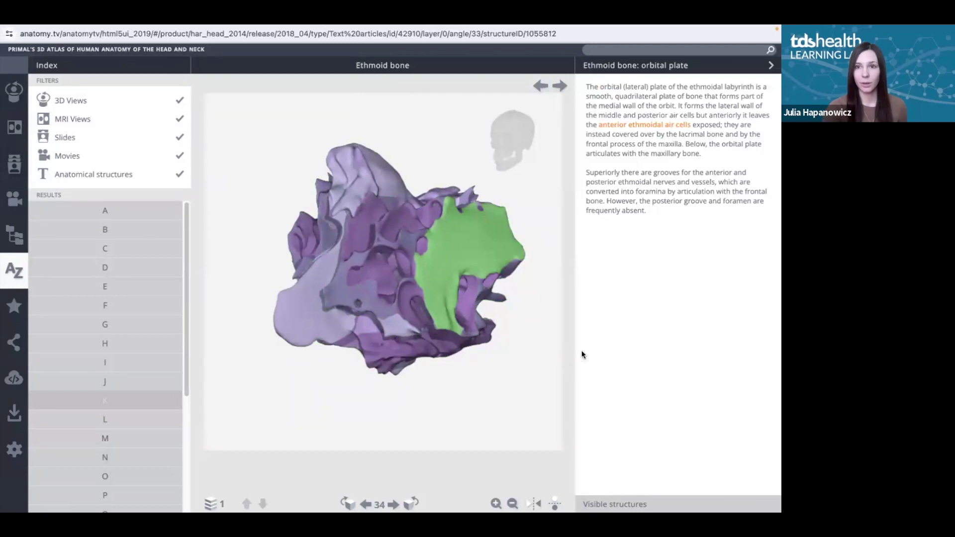
# Fill the atlas search with the recent term 'eye' and bring up the Favorites prompt.
pyautogui.click(742, 50)
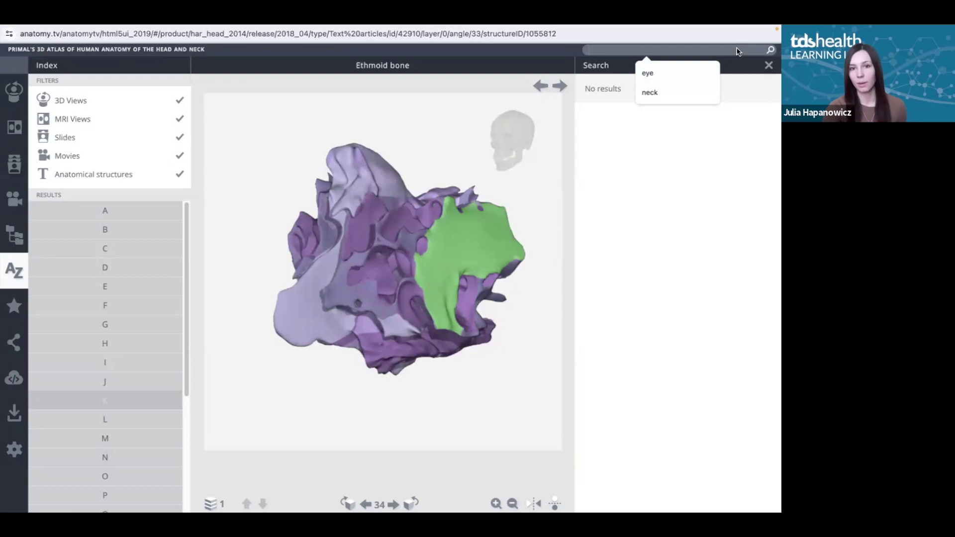
pyautogui.press('Down')
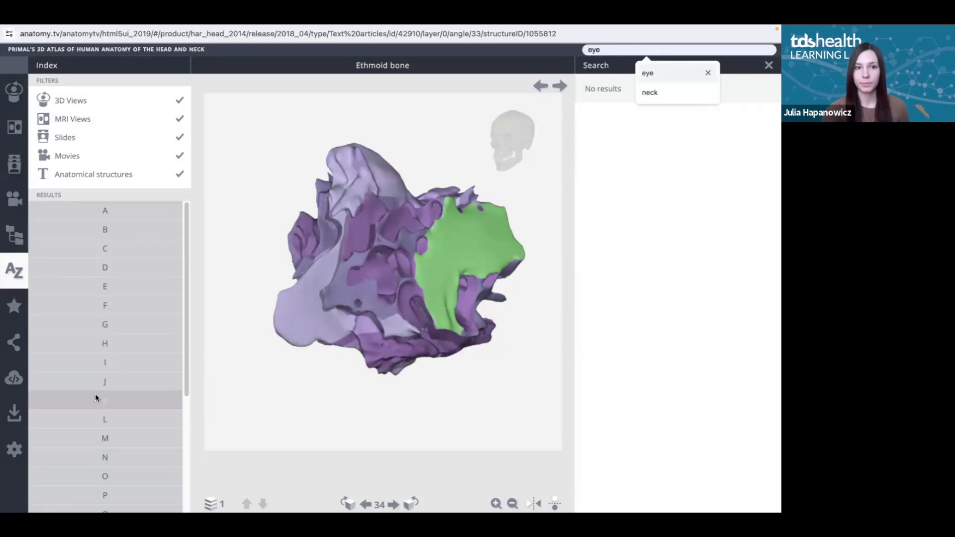
pyautogui.scroll(-1, 95, 395)
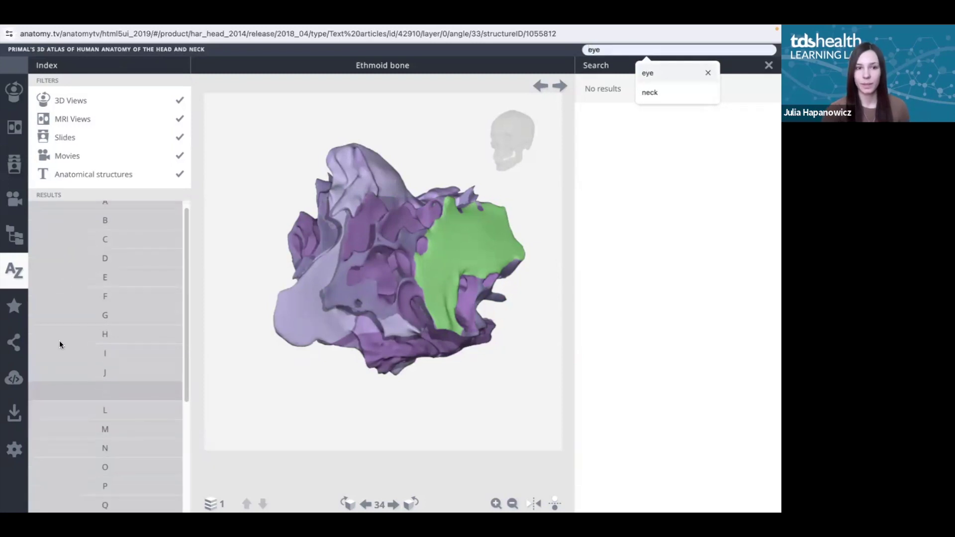
pyautogui.click(23, 309)
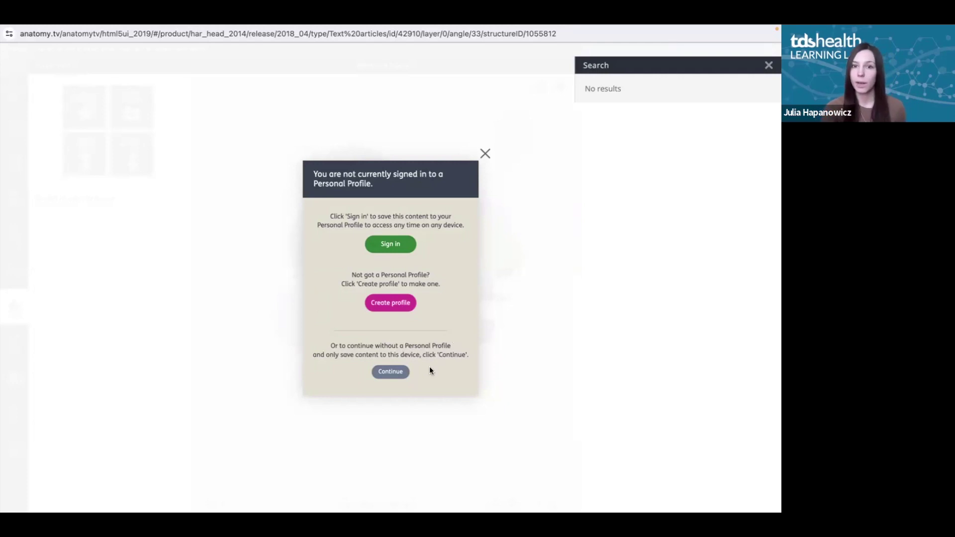
# Continue into Favorites without a personal profile, then bring up the Share panel.
pyautogui.click(397, 373)
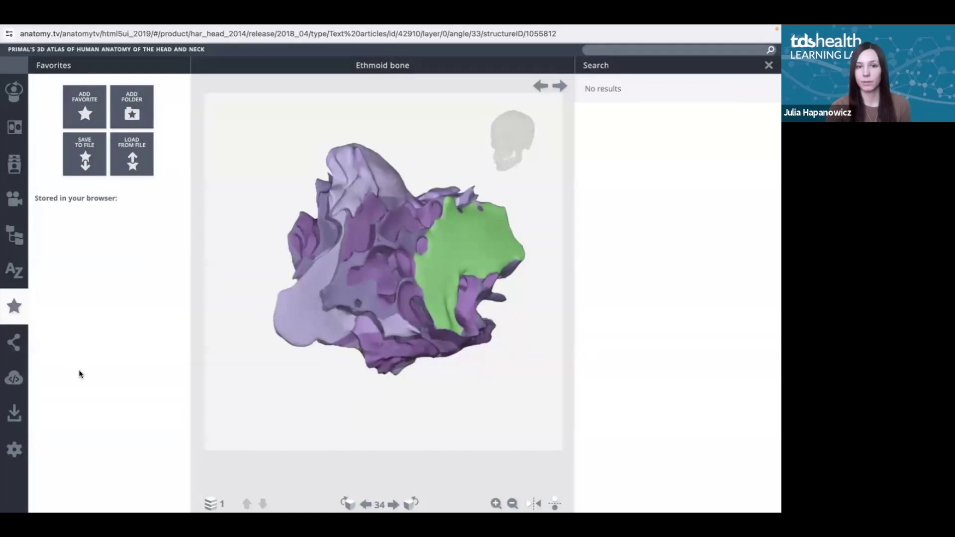
pyautogui.click(15, 343)
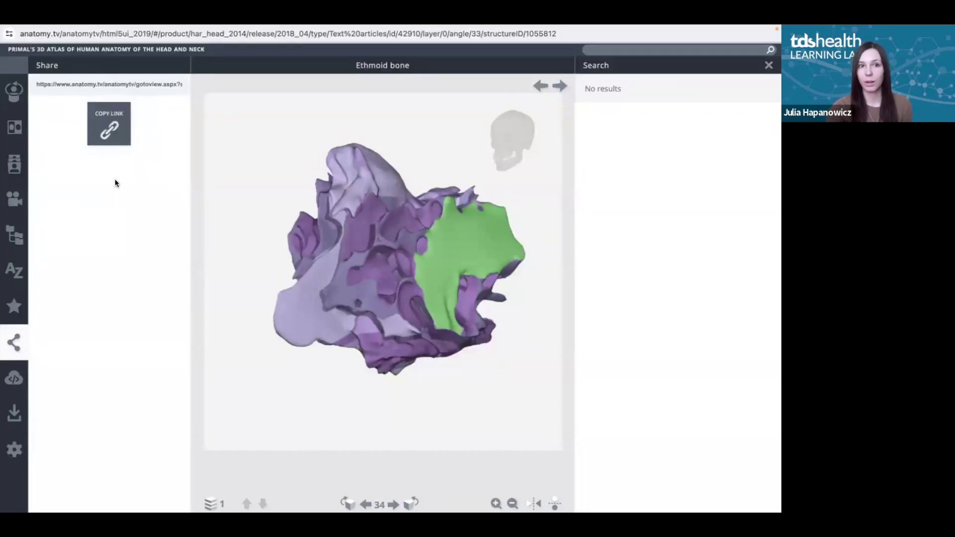
# Copy the ethmoid view's share link and highlight the bone's upper midline part.
pyautogui.click(118, 119)
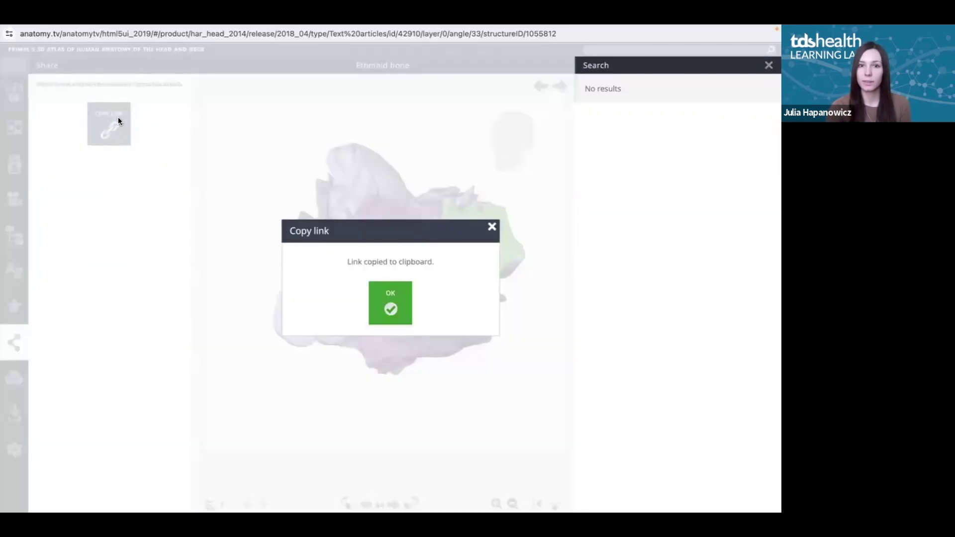
pyautogui.click(491, 227)
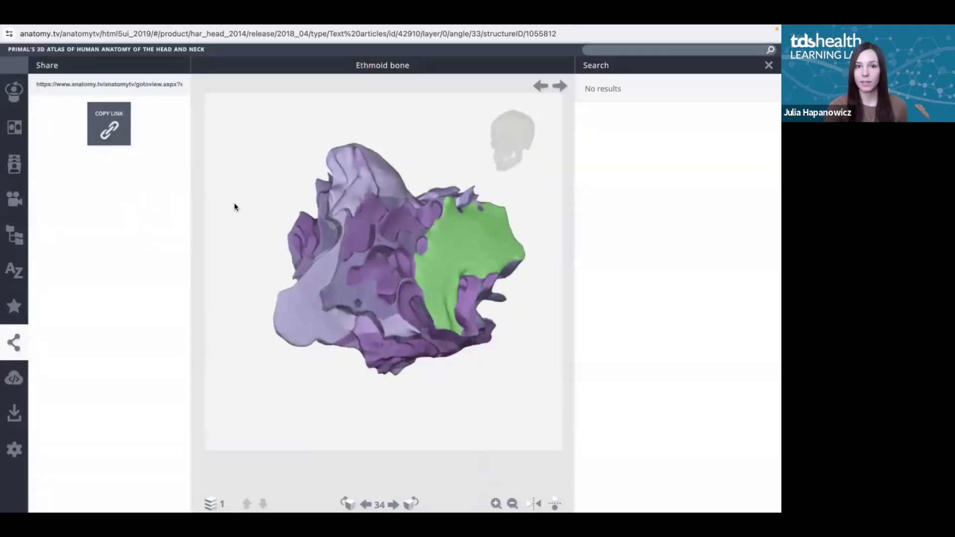
pyautogui.click(389, 186)
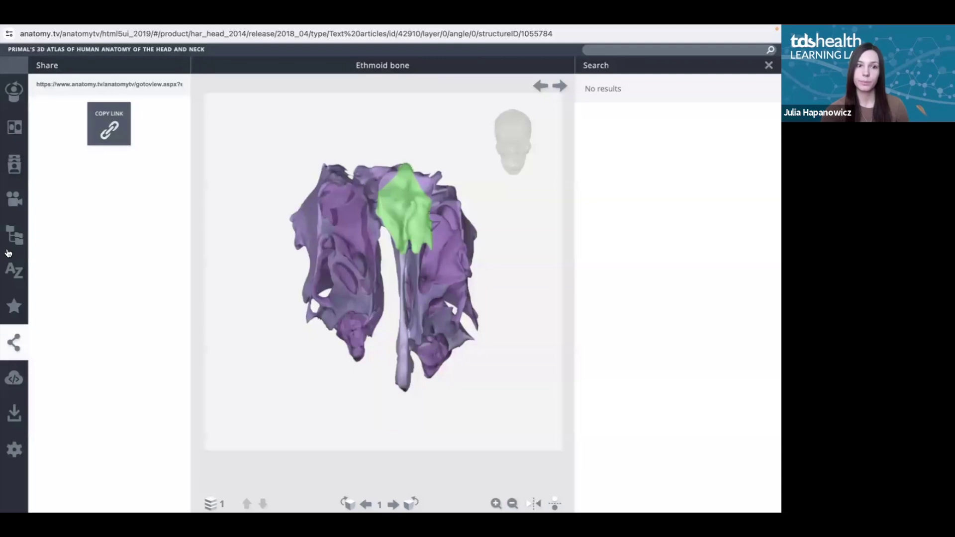
# Show the Save Image and Save Text options, then the Embed panel.
pyautogui.click(15, 422)
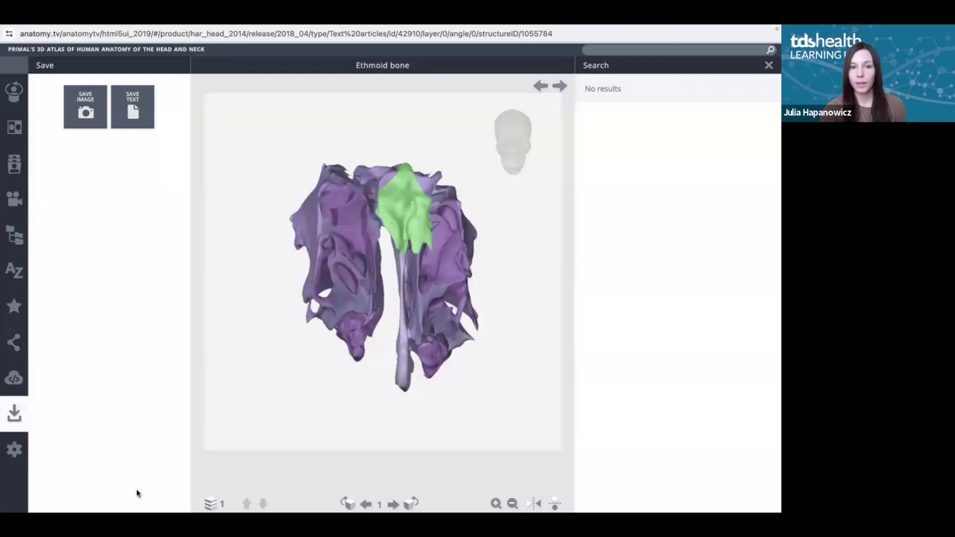
pyautogui.click(14, 380)
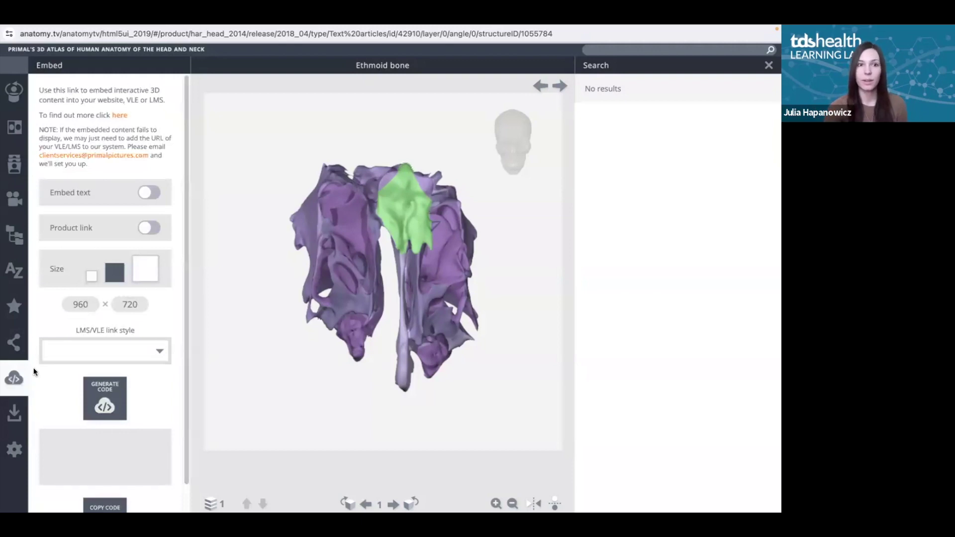
# Generate and copy Canvas-style 960 × 720 embed code including article text and product link.
pyautogui.click(159, 352)
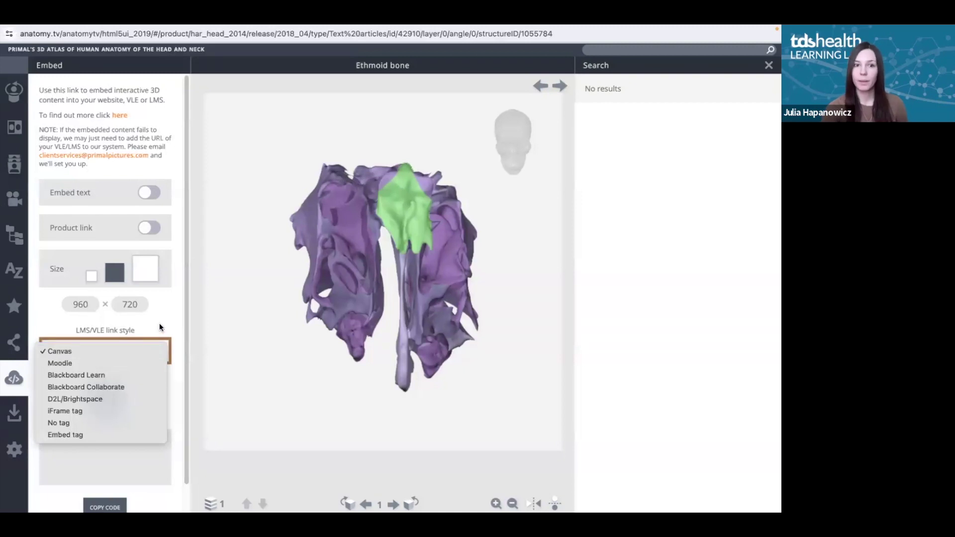
pyautogui.click(135, 352)
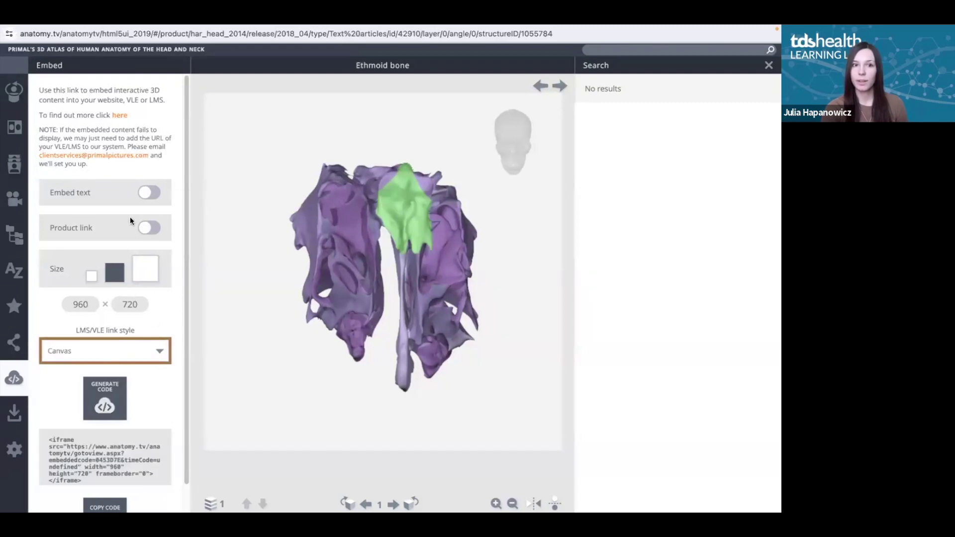
pyautogui.click(157, 194)
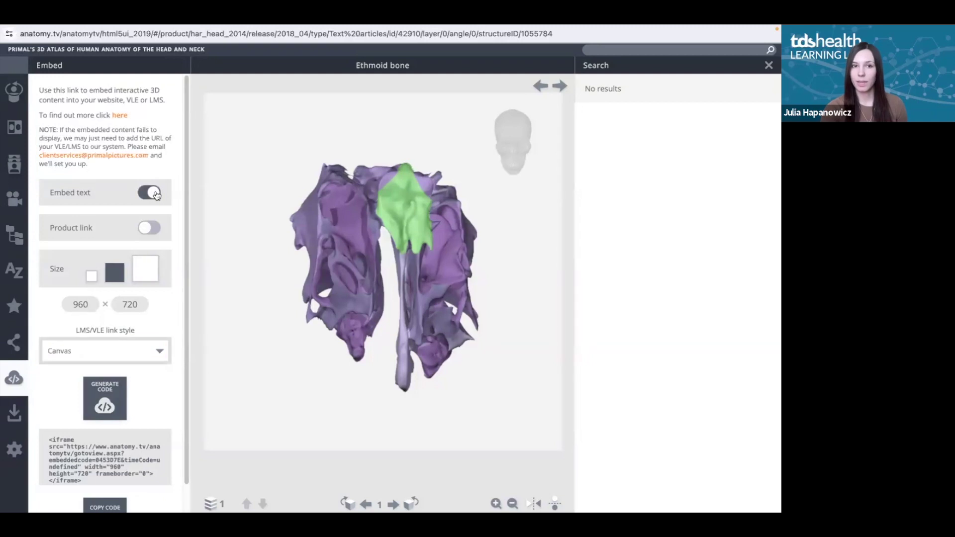
pyautogui.click(155, 230)
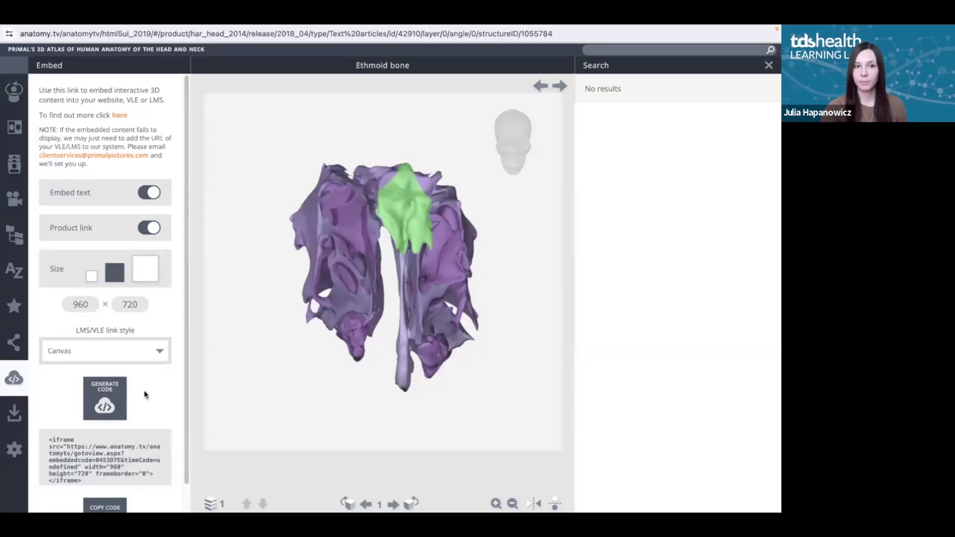
pyautogui.click(123, 397)
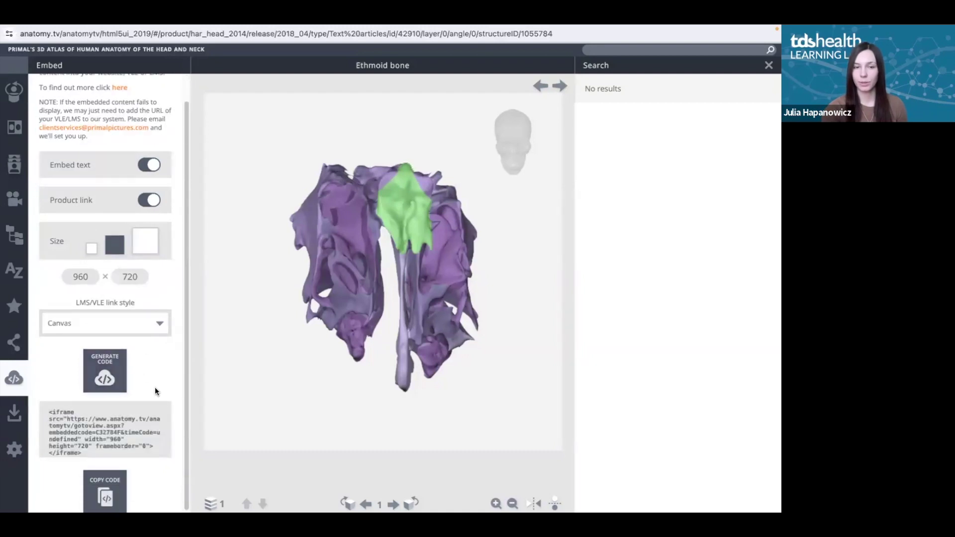
pyautogui.click(104, 498)
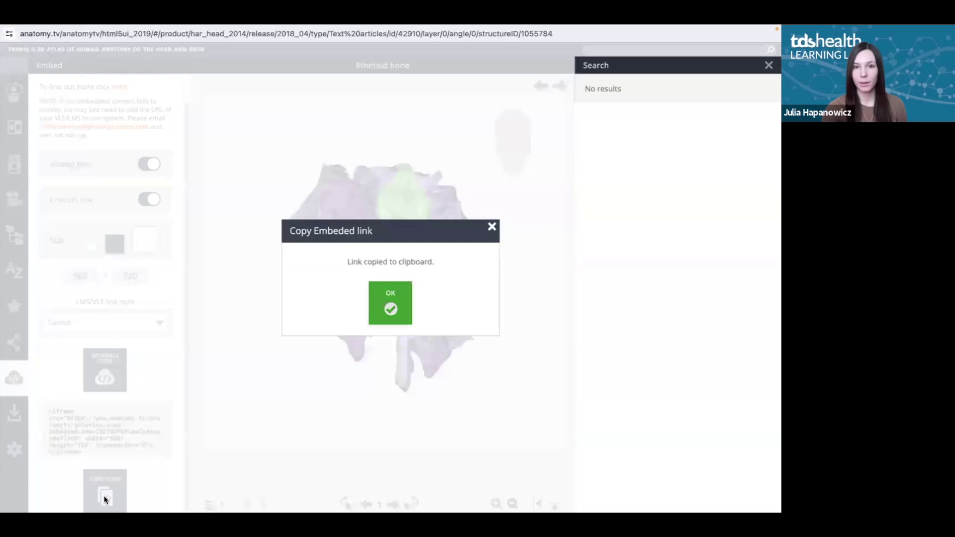
pyautogui.click(492, 227)
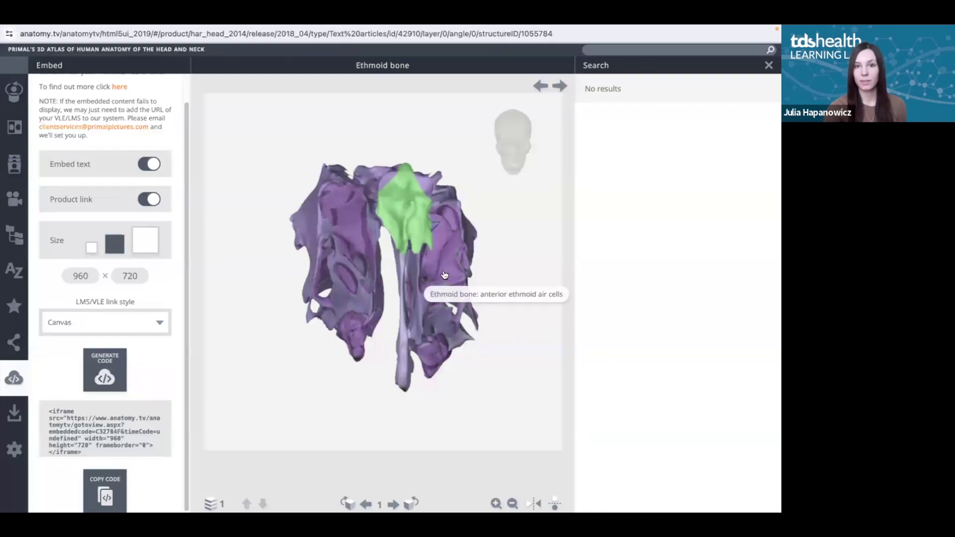
# Leave the ethmoid view and load the Head and Neck real-time skeletal model with its dissection scenes.
pyautogui.click(448, 256)
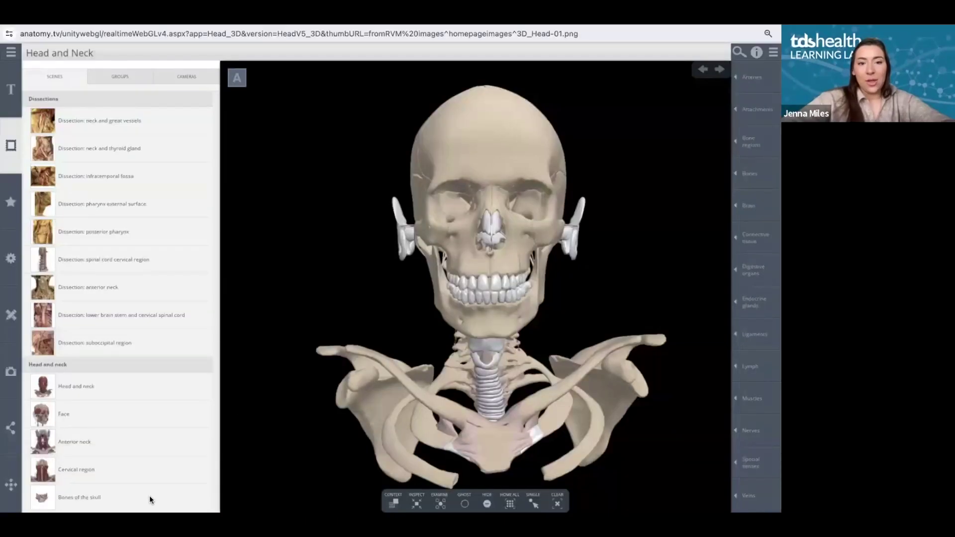
# Return to the Titles catalogue and scroll the Anatomy and Physiology grid to the Nervous System title.
pyautogui.hotkey('ctrl', 'Tab')
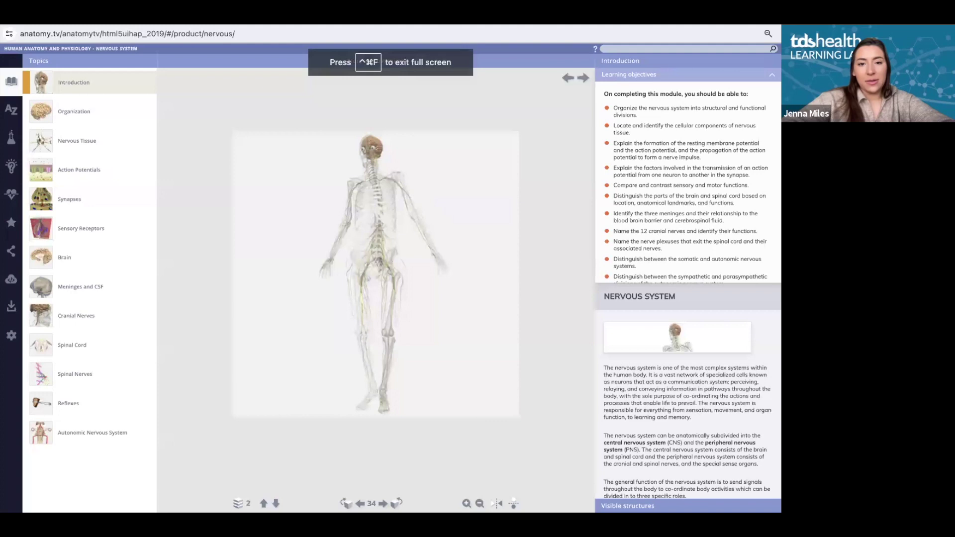
pyautogui.hotkey('ctrl', 'Tab')
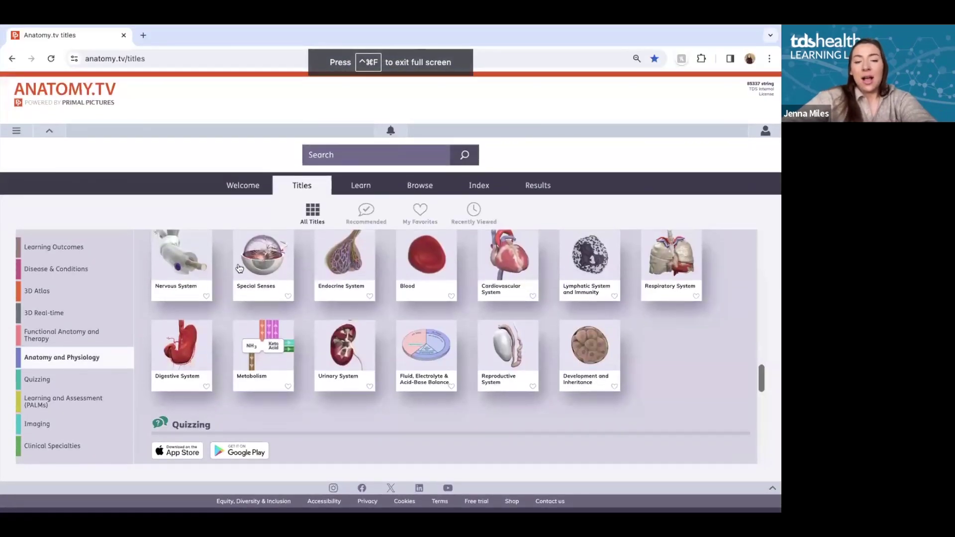
pyautogui.scroll(-1, 239, 269)
pyautogui.scroll(1, 240, 268)
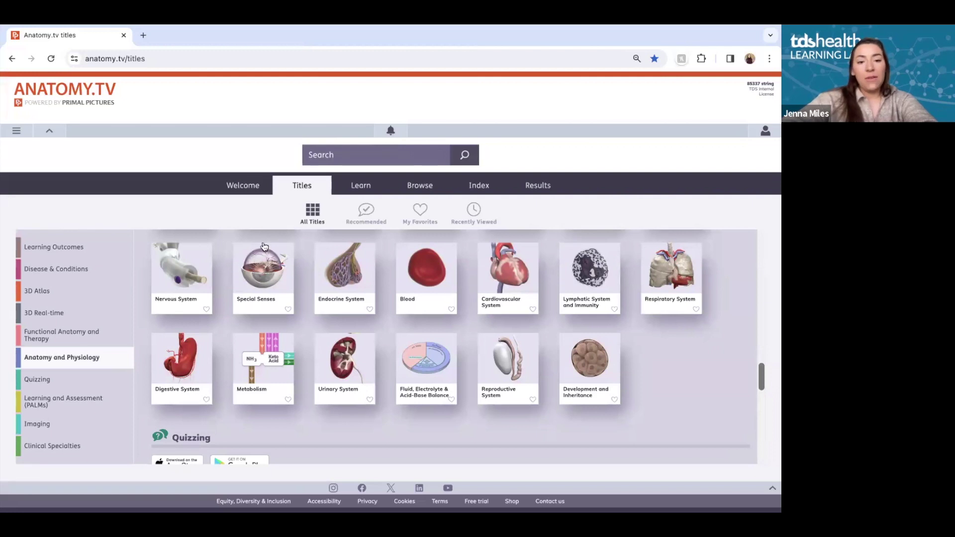
pyautogui.scroll(1, 250, 286)
pyautogui.scroll(3, 249, 286)
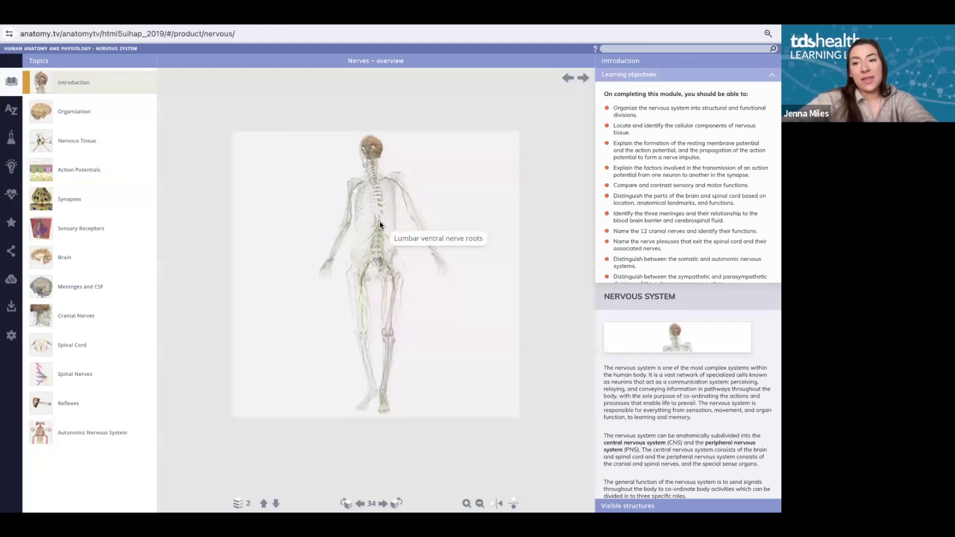
pyautogui.click(11, 143)
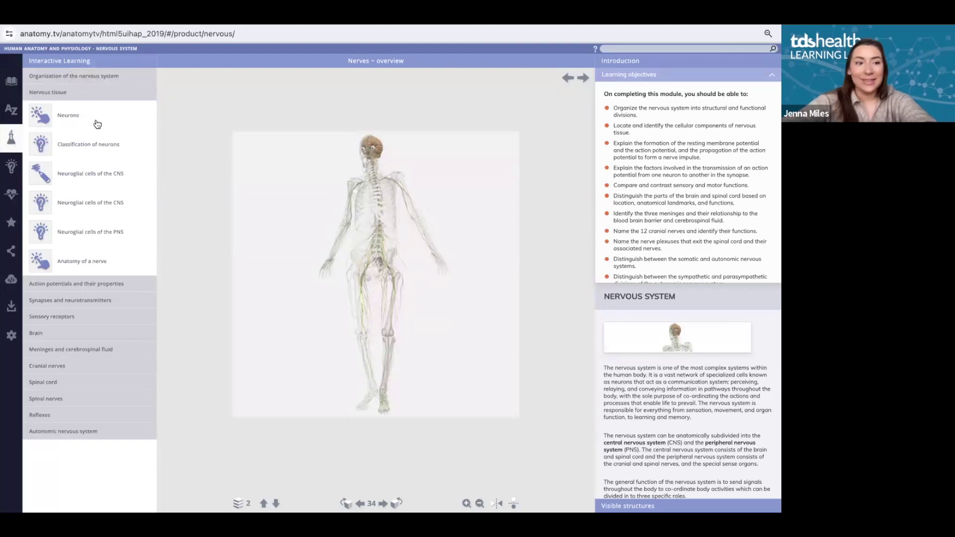
# Open Neurons under Nervous tissue, then its Classification of neurons quiz.
pyautogui.click(97, 124)
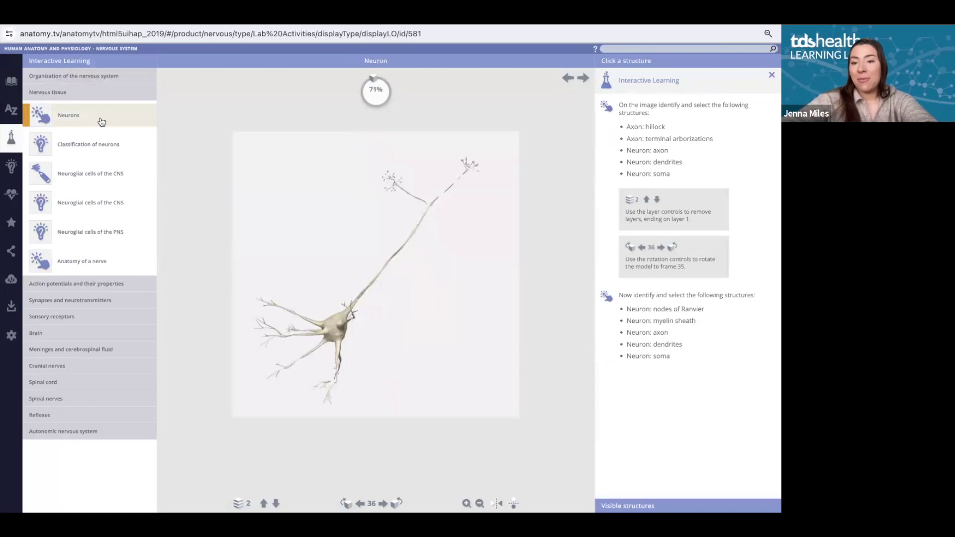
pyautogui.click(111, 144)
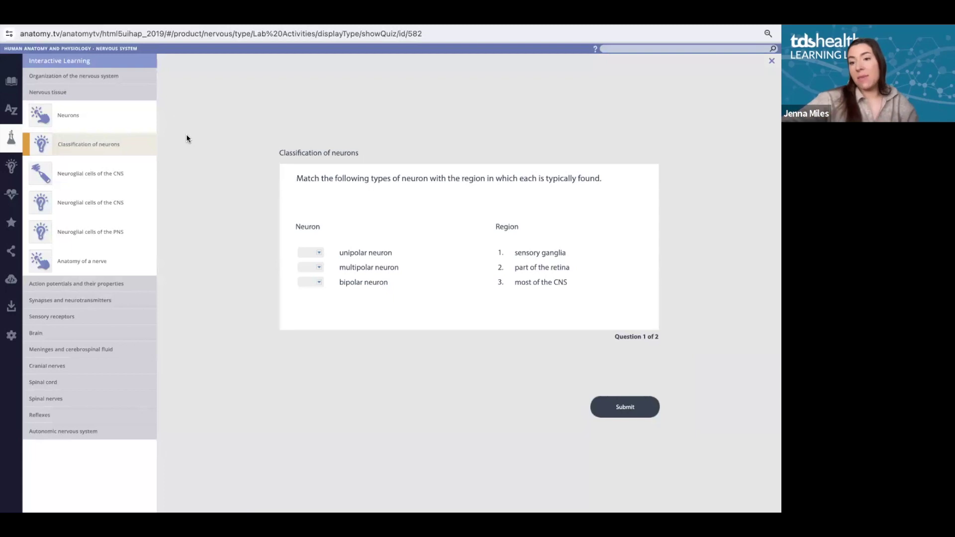
# Review Question 1 of 2 of the Classification of neurons quiz, leaving it unanswered.
pyautogui.moveTo(252, 32)
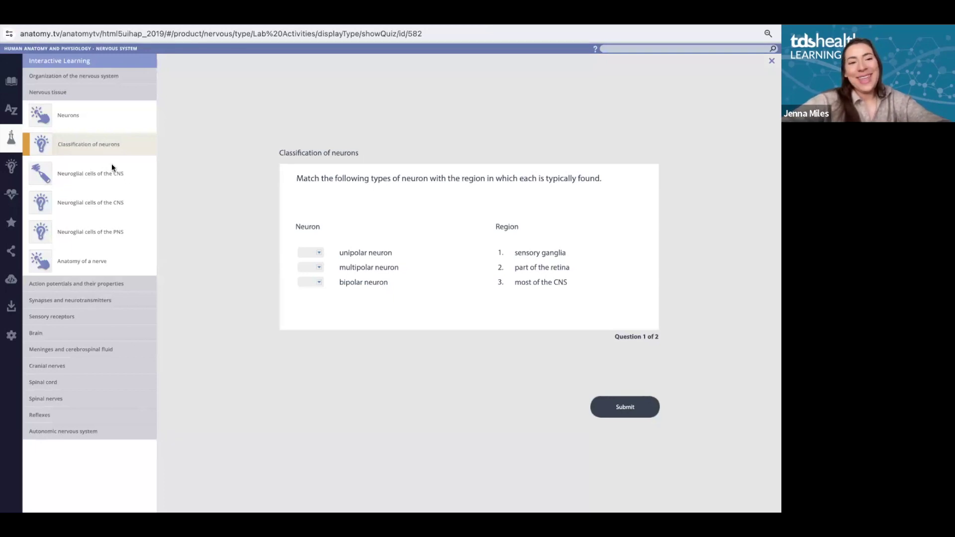
# Open the Nervous Tissue quiz under Quizzes > Organization and select Question 1 of 6's answer box.
pyautogui.click(9, 142)
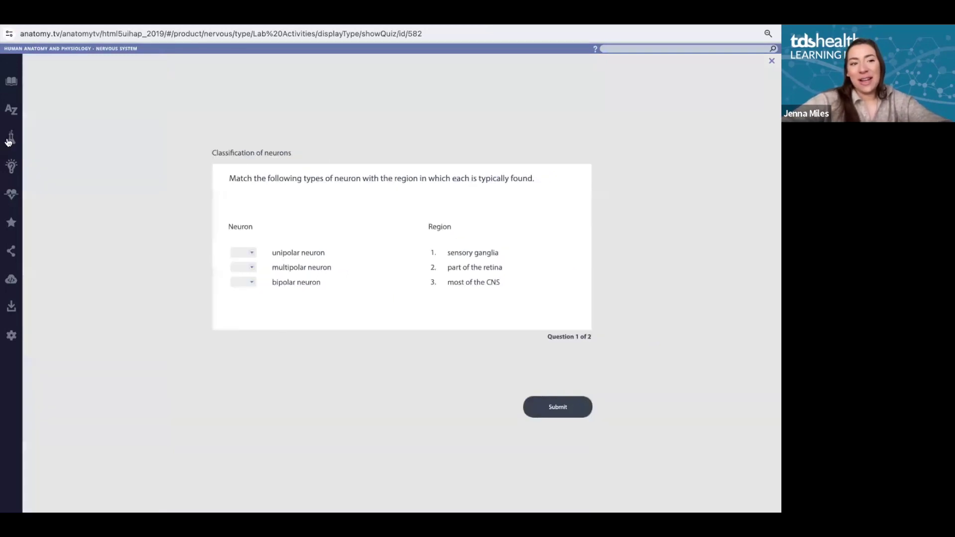
pyautogui.click(11, 169)
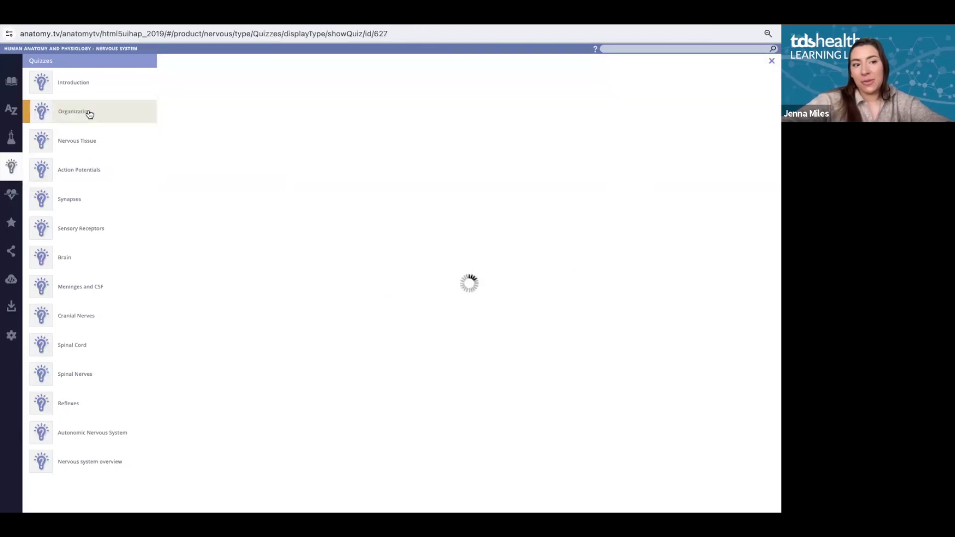
pyautogui.click(89, 113)
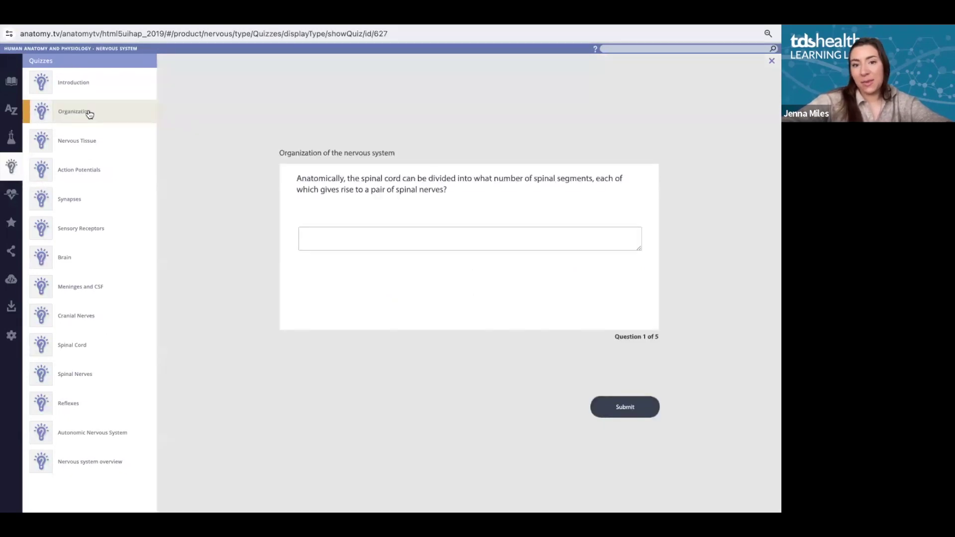
pyautogui.click(90, 140)
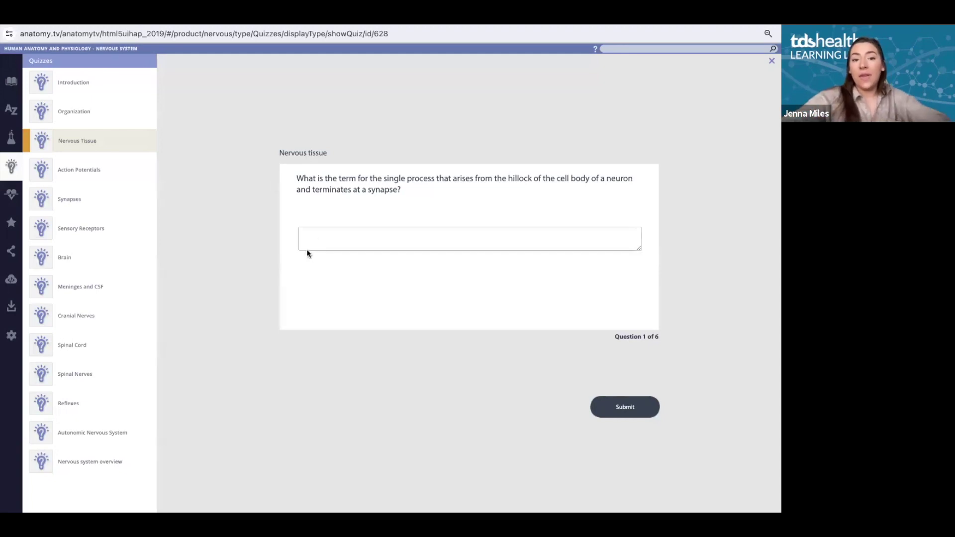
pyautogui.click(321, 239)
# Submit 'x' to reveal the correct answer 'axon', then show the Clinical Correlates topics.
pyautogui.write('x')
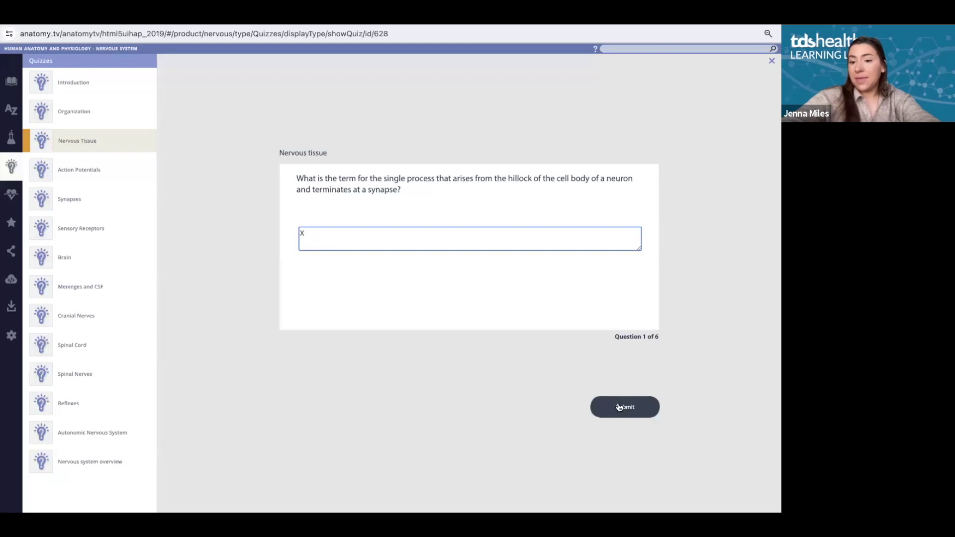
pyautogui.click(620, 408)
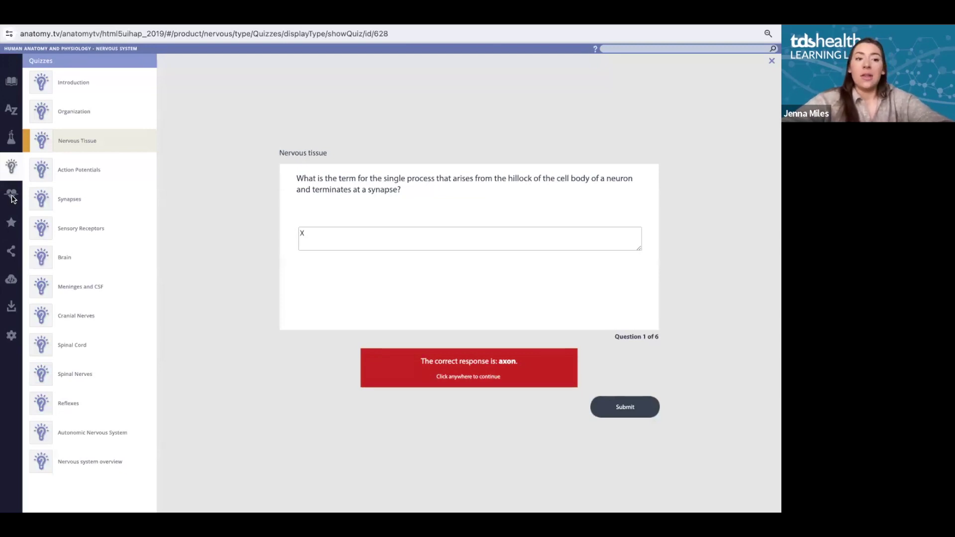
pyautogui.click(13, 197)
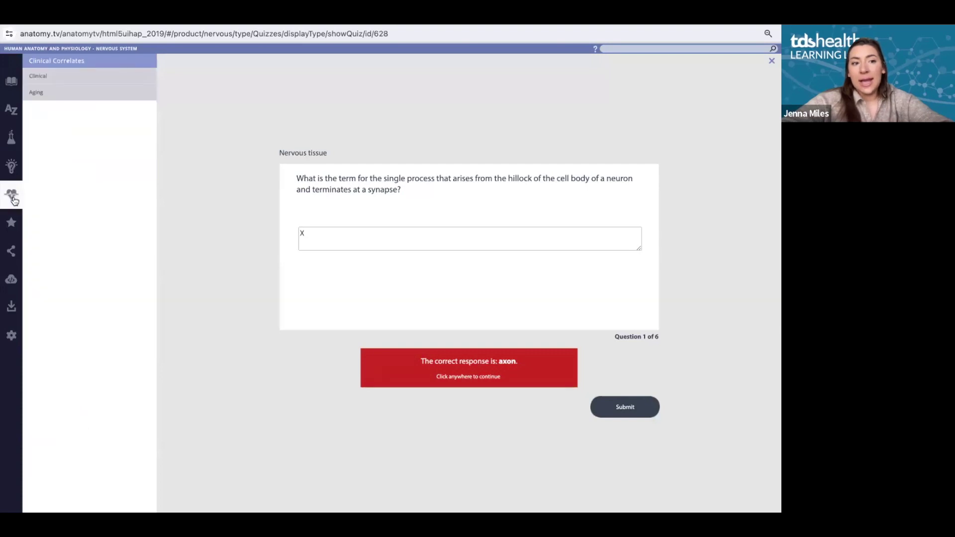
# Expand the Clinical topics and open the Carpal tunnel syndrome page.
pyautogui.click(73, 77)
pyautogui.click(85, 98)
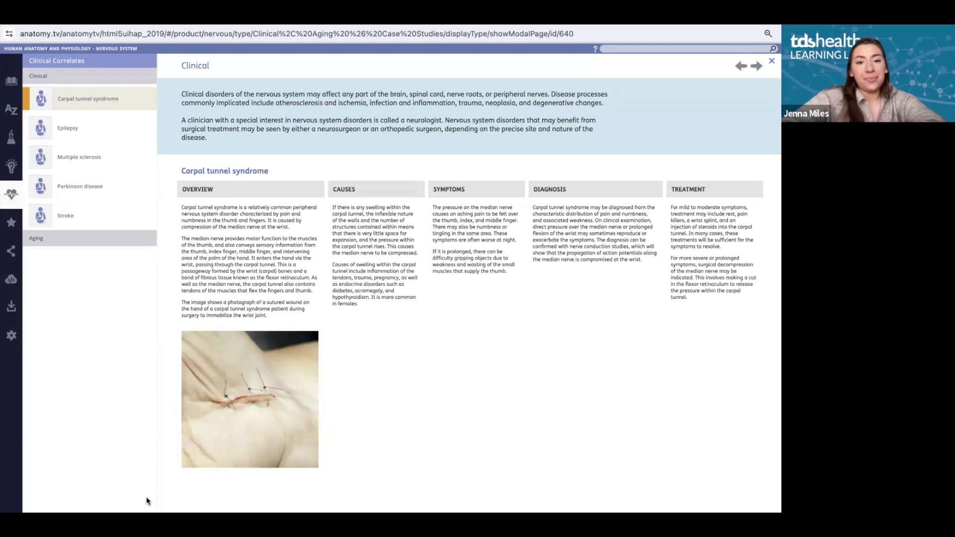
# Close the module window and return to the Head and Neck 3D Real-time skeletal viewer.
pyautogui.hotkey('ctrl', 'w')
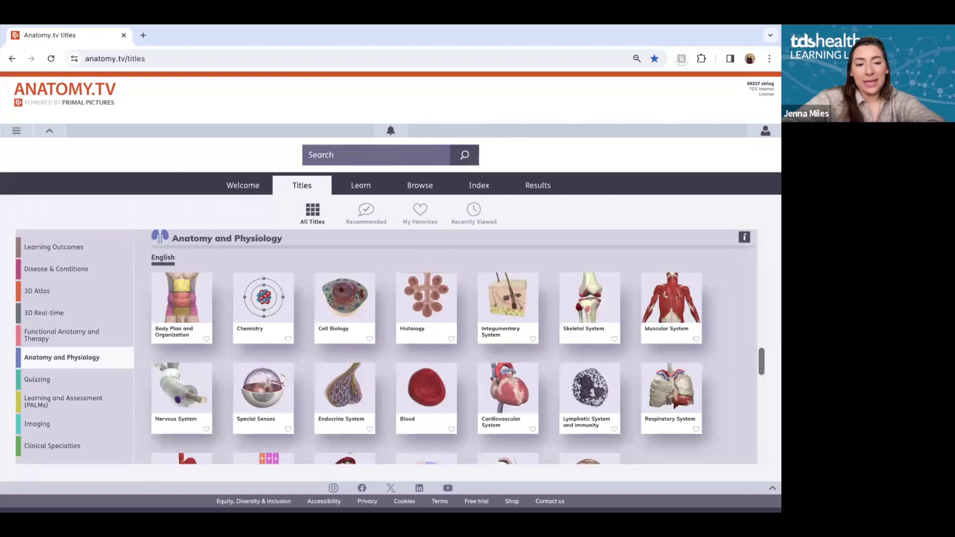
pyautogui.hotkey('alt', 'Tab')
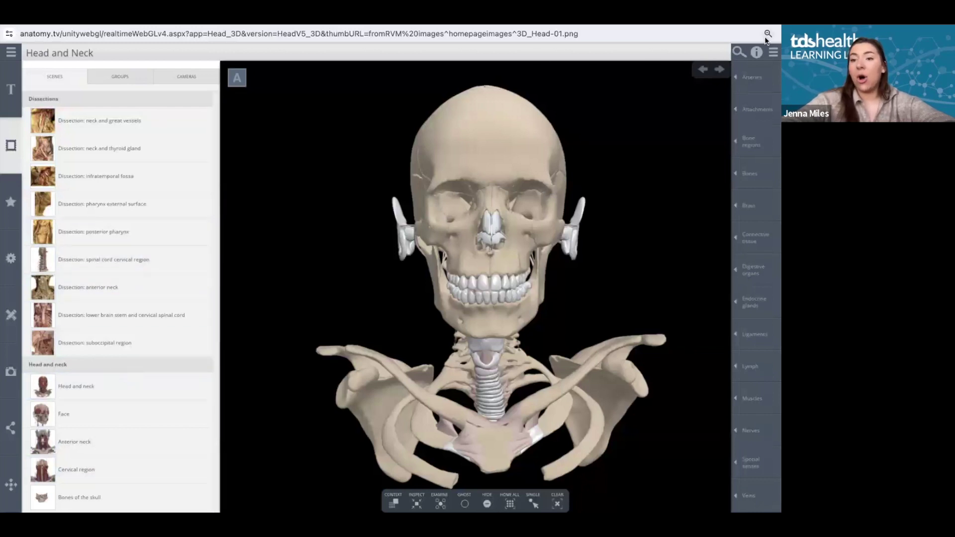
# Toggle Arteries on and off, remove Ligaments, and toggle Bone regions on and off.
pyautogui.click(757, 80)
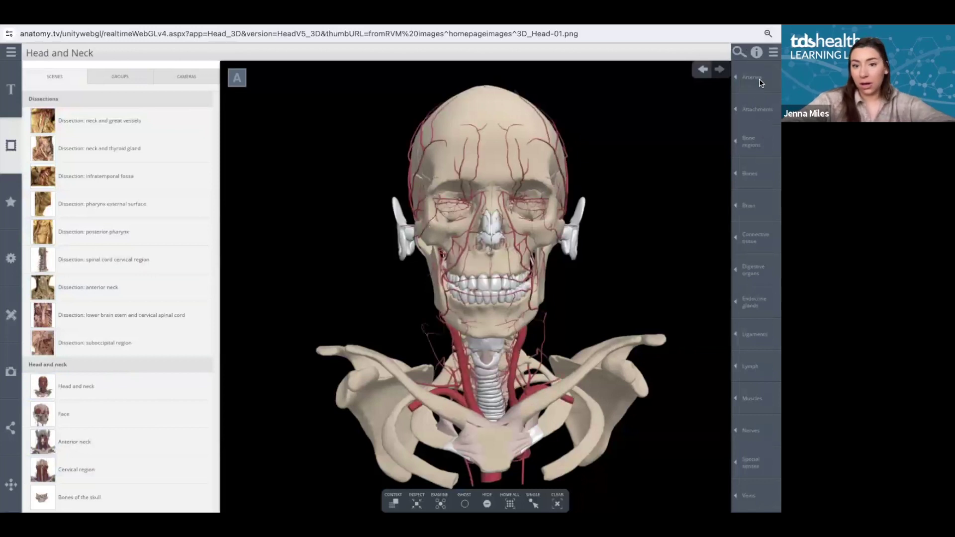
pyautogui.click(759, 78)
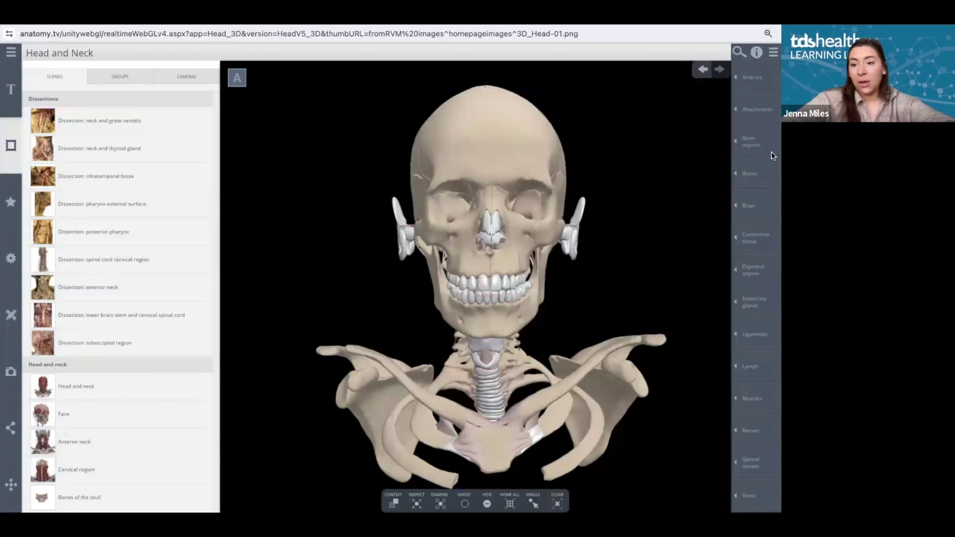
pyautogui.click(755, 332)
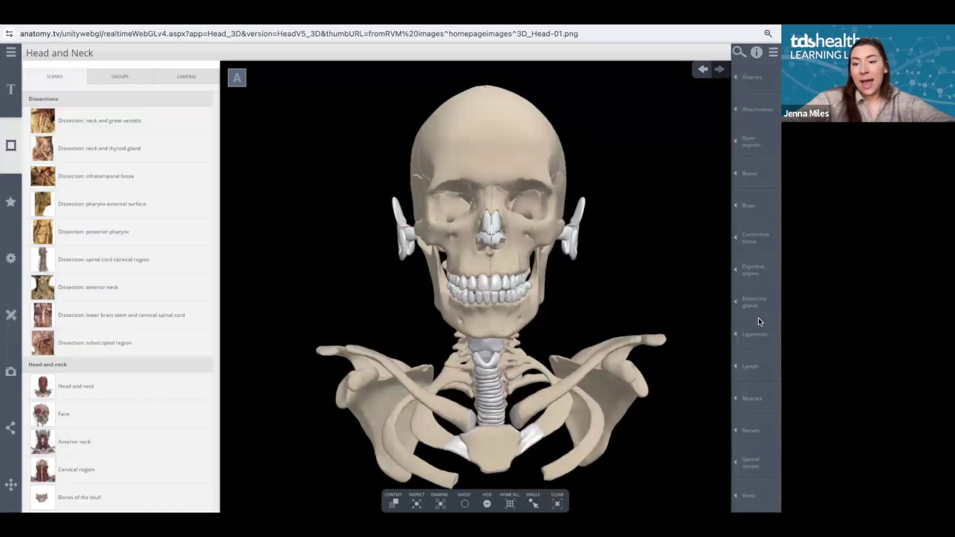
pyautogui.click(759, 147)
pyautogui.click(760, 146)
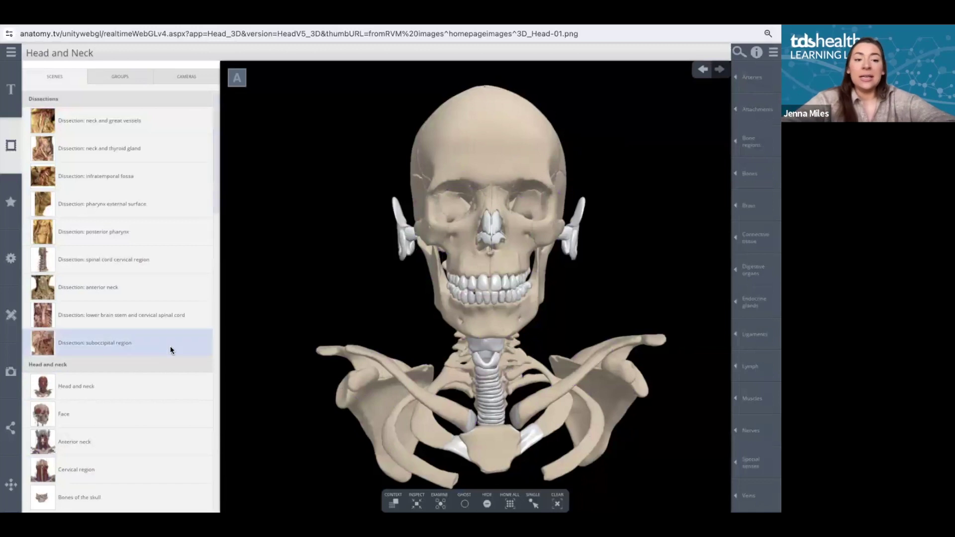
pyautogui.scroll(-5, 171, 347)
# Load the Head and neck muscle scene, hide both occipitofrontalis frontal bellies, and rotate to the left side.
pyautogui.click(121, 157)
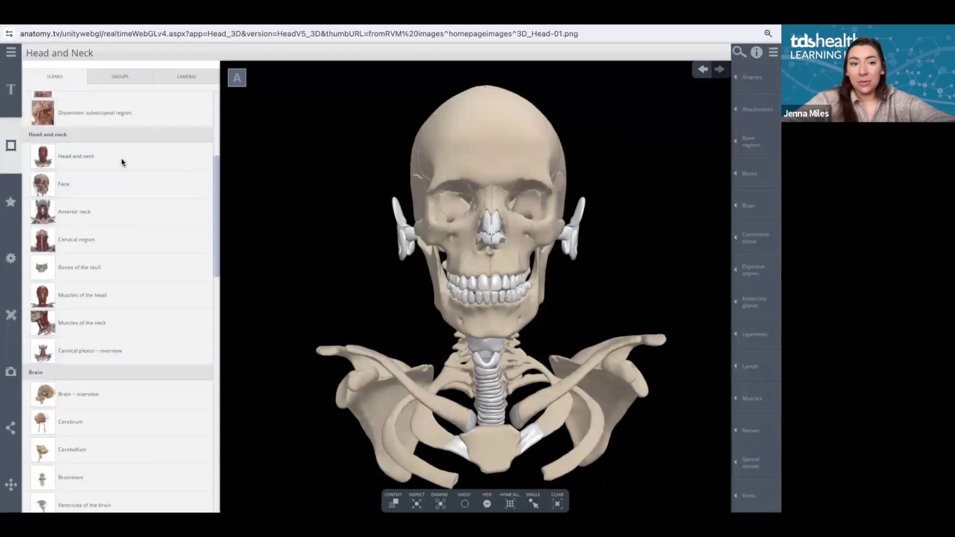
pyautogui.click(113, 186)
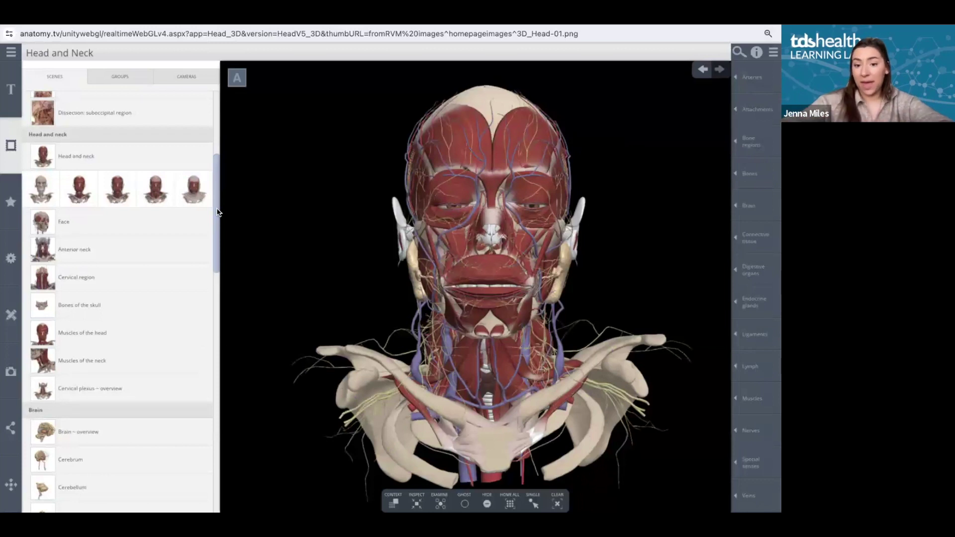
pyautogui.click(469, 120)
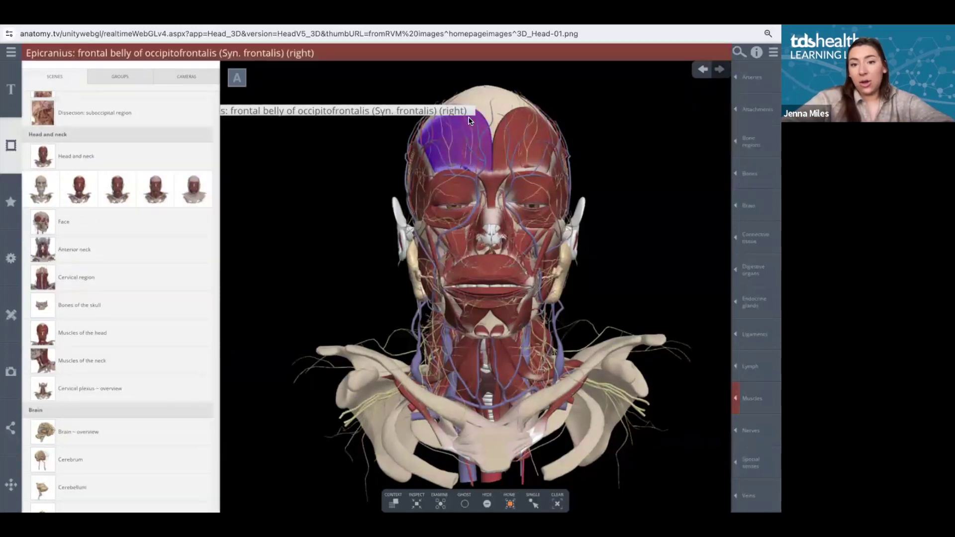
pyautogui.click(487, 504)
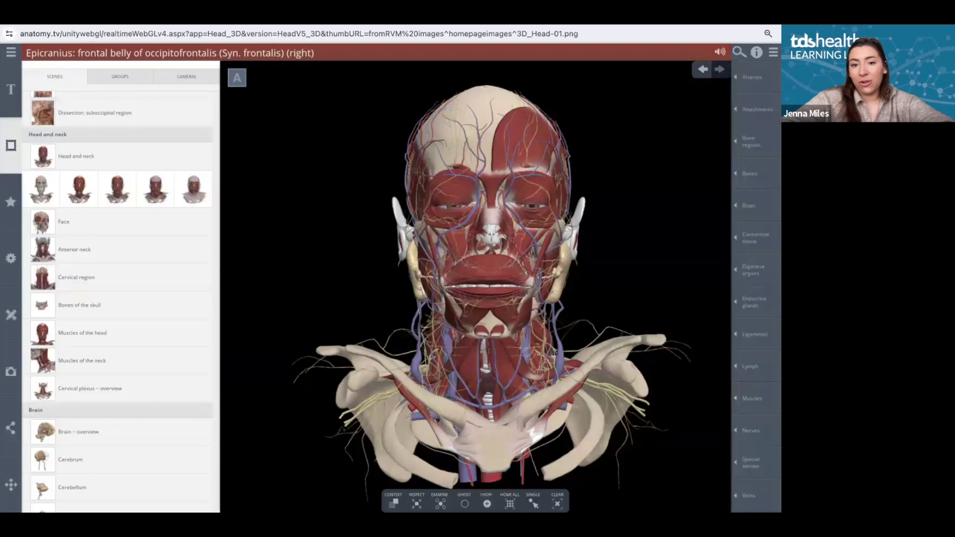
pyautogui.click(520, 146)
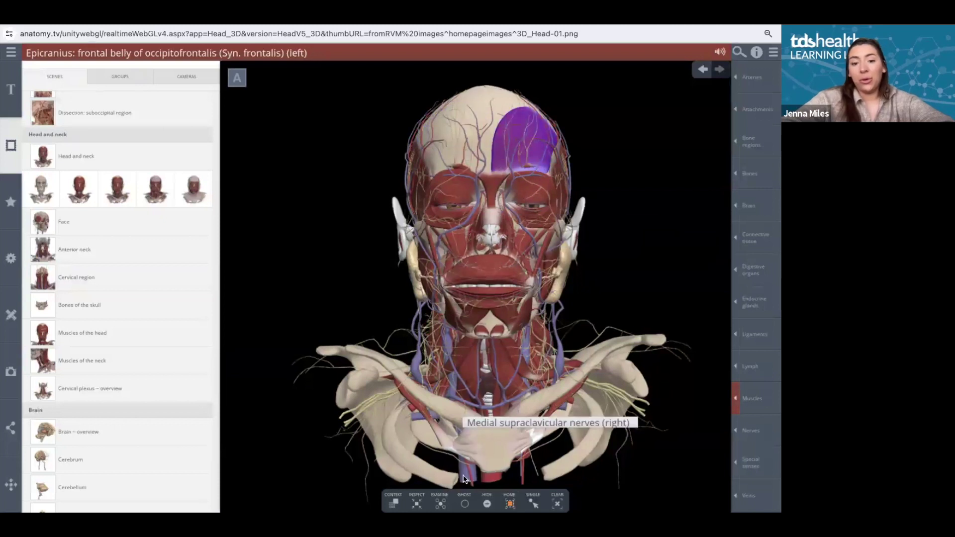
pyautogui.click(486, 503)
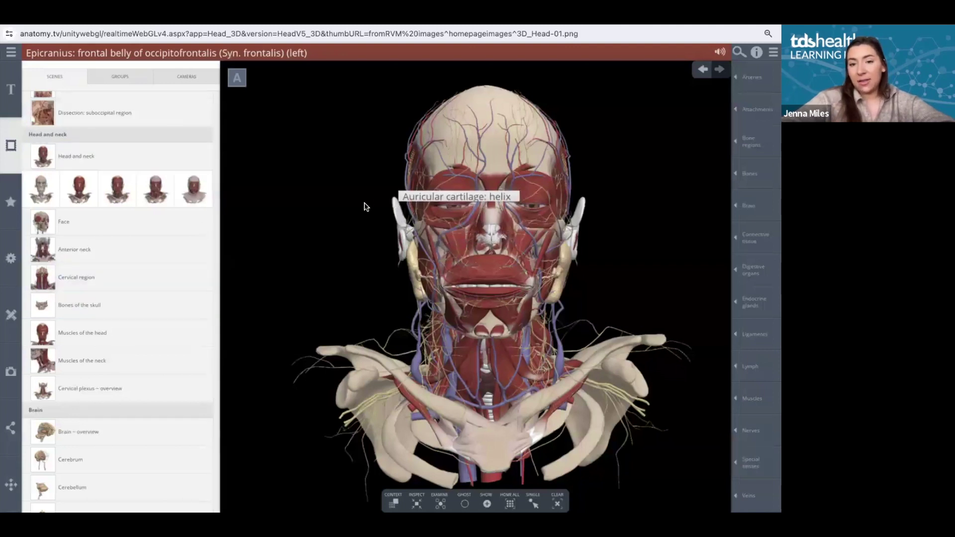
pyautogui.moveTo(364, 204); pyautogui.dragTo(344, 205)
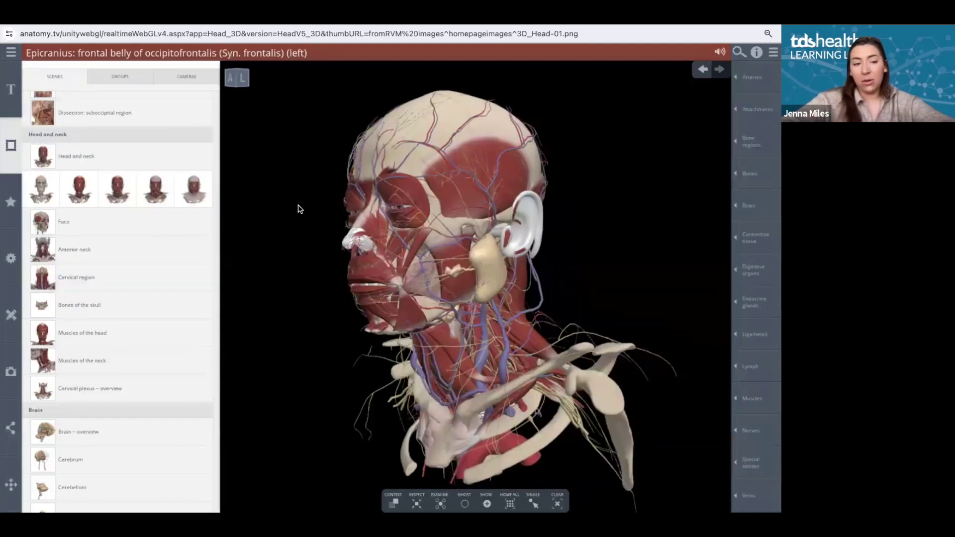
# Circle the forehead in red, pin a frontal bone label, and start saving the view as an image.
pyautogui.click(12, 313)
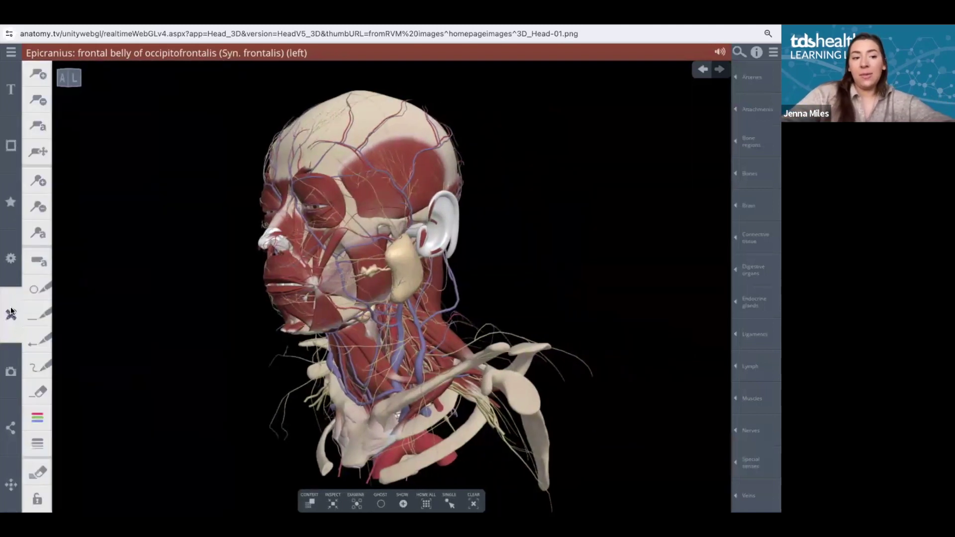
pyautogui.click(44, 283)
pyautogui.moveTo(267, 132); pyautogui.dragTo(306, 136)
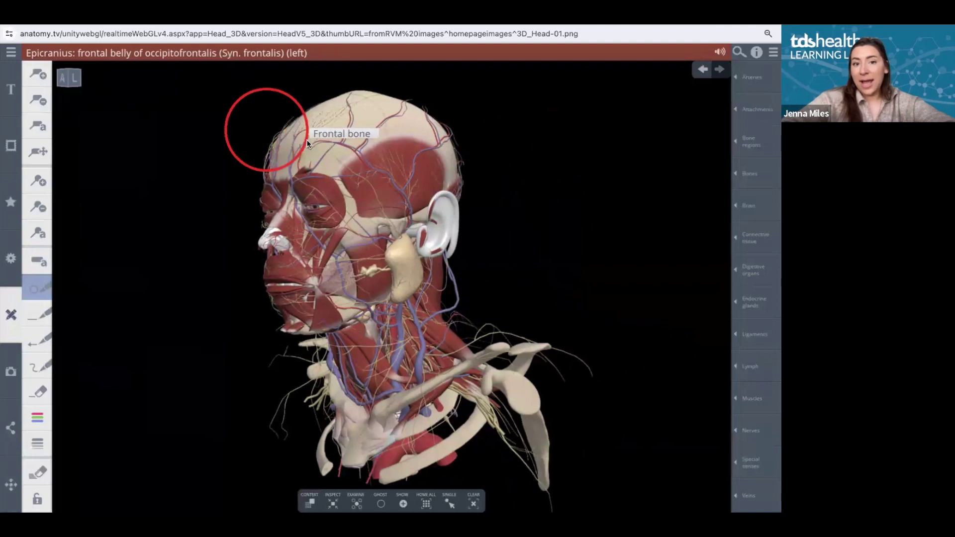
pyautogui.click(44, 181)
pyautogui.click(370, 116)
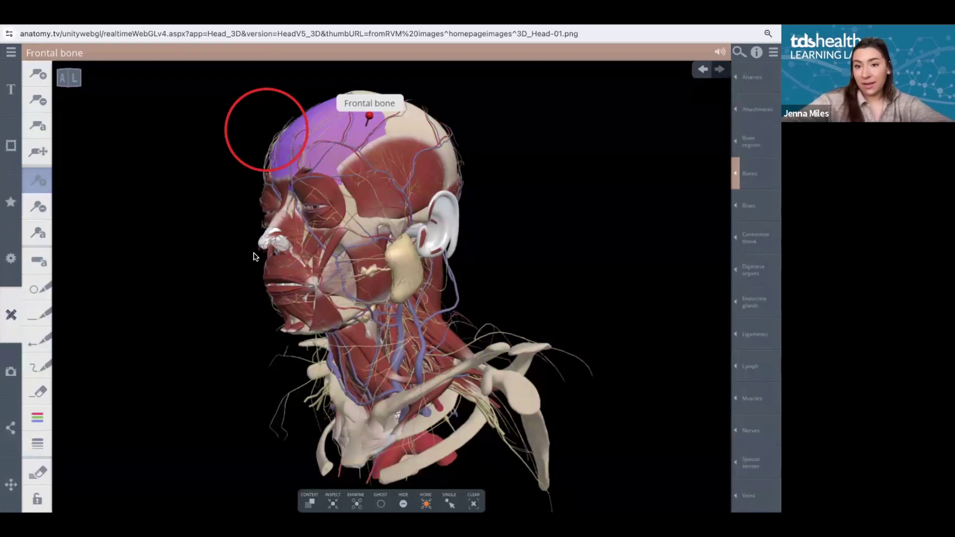
pyautogui.click(11, 373)
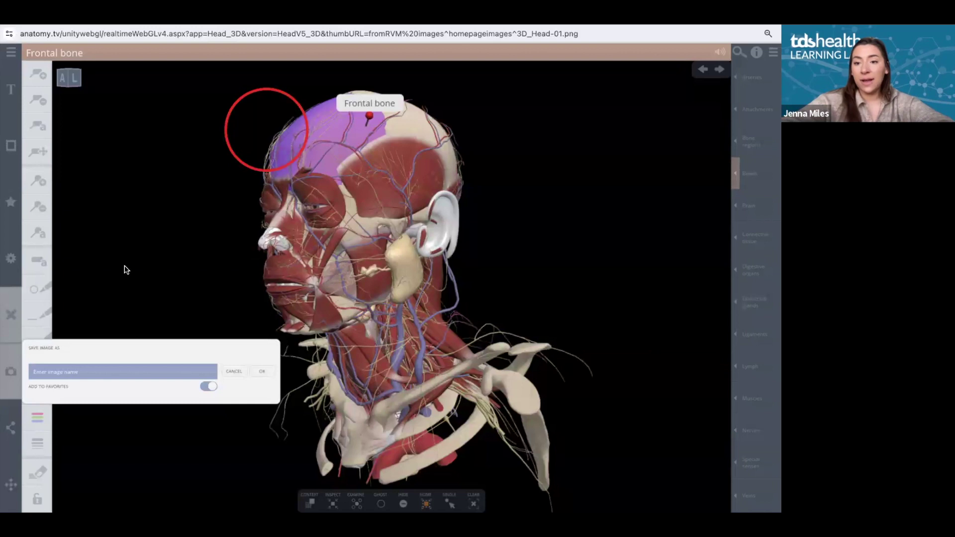
# Cancel the image save and create a share link for the annotated head view.
pyautogui.click(233, 371)
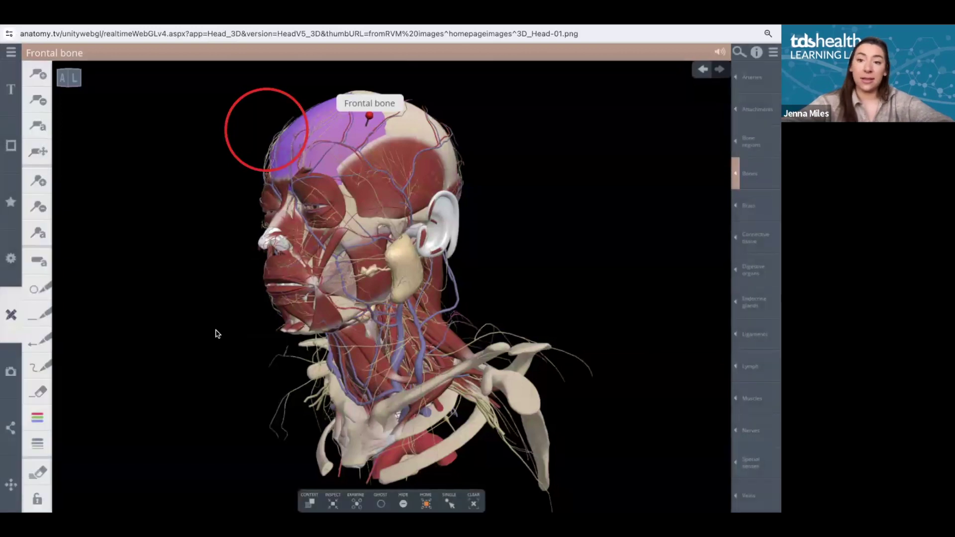
pyautogui.click(11, 426)
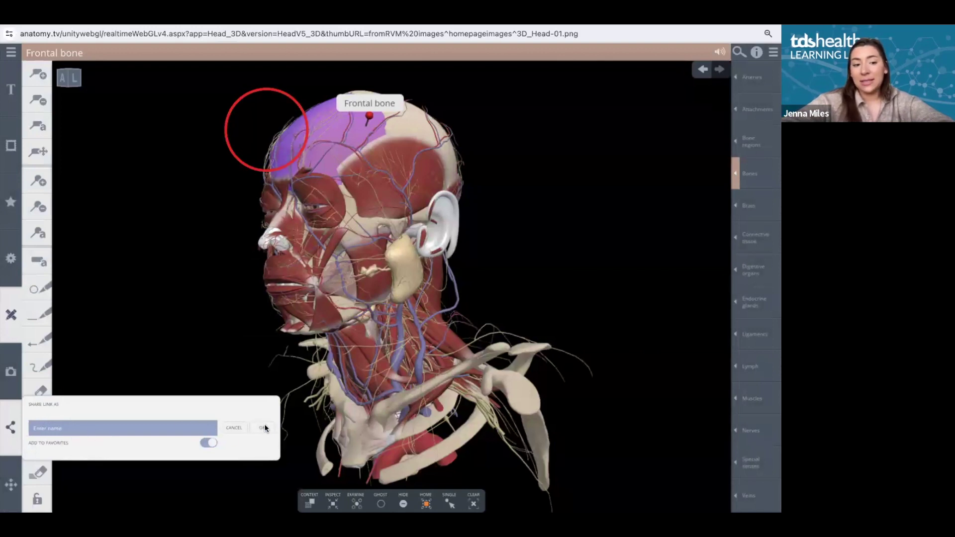
pyautogui.click(263, 428)
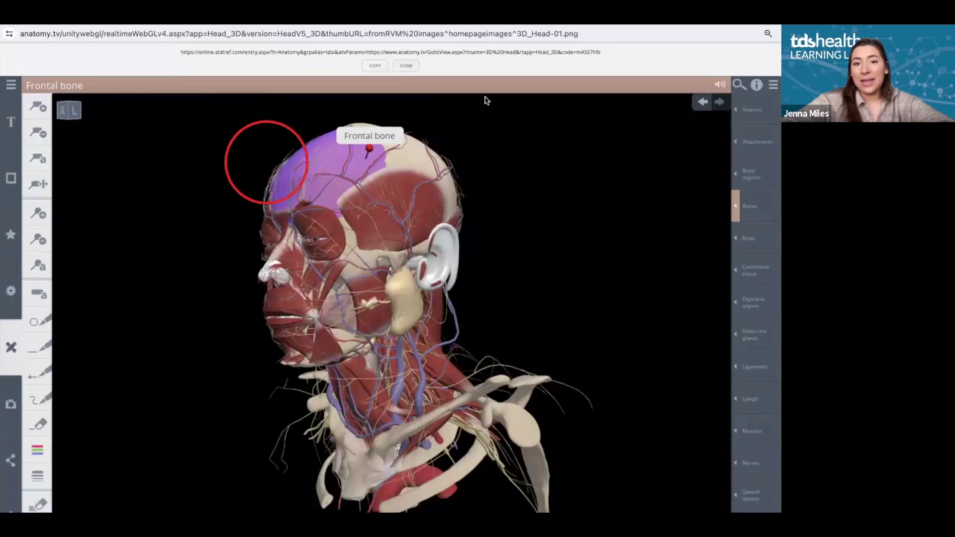
# Dismiss the generated share link and reopen the scenes list.
pyautogui.click(406, 65)
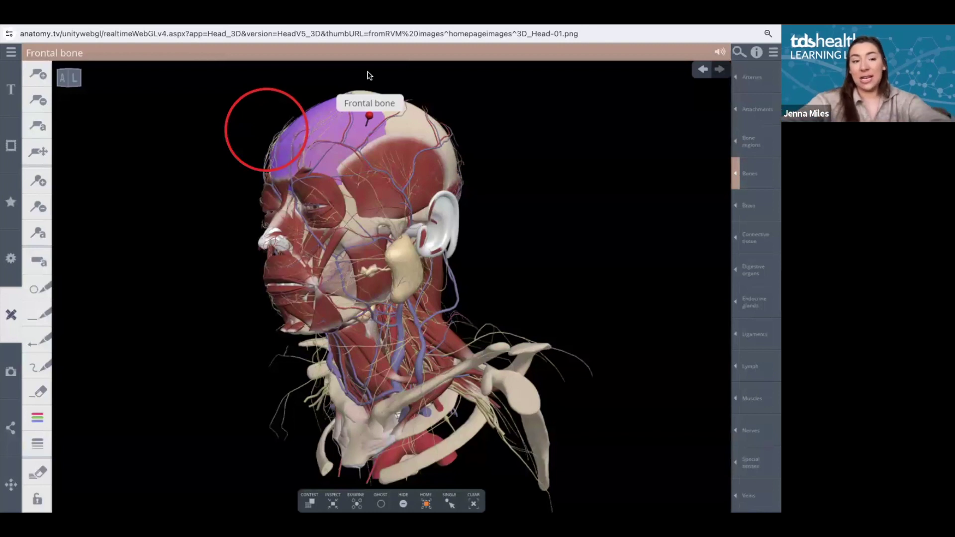
pyautogui.click(9, 159)
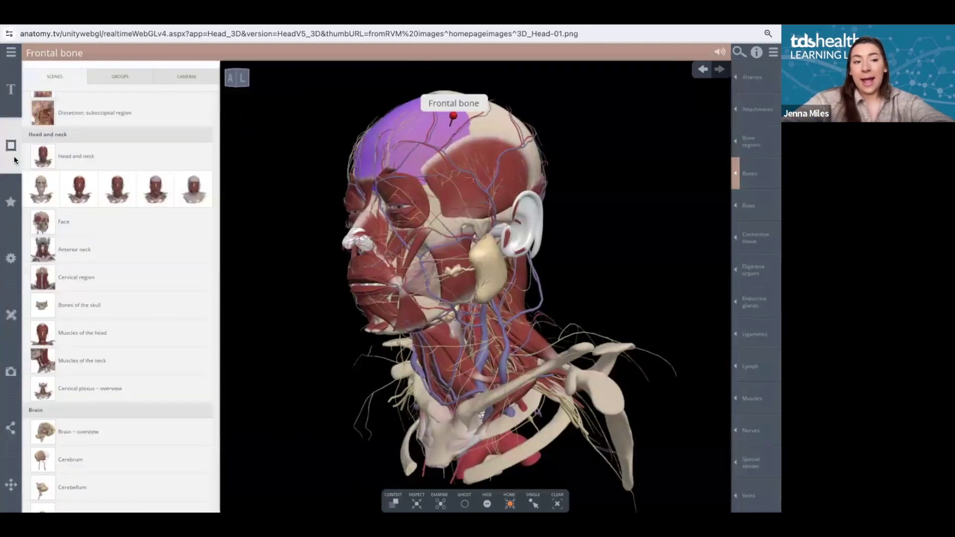
# Scroll up to Dissections and expand Dissection: neck and great vessels to show its variants.
pyautogui.scroll(5, 113, 202)
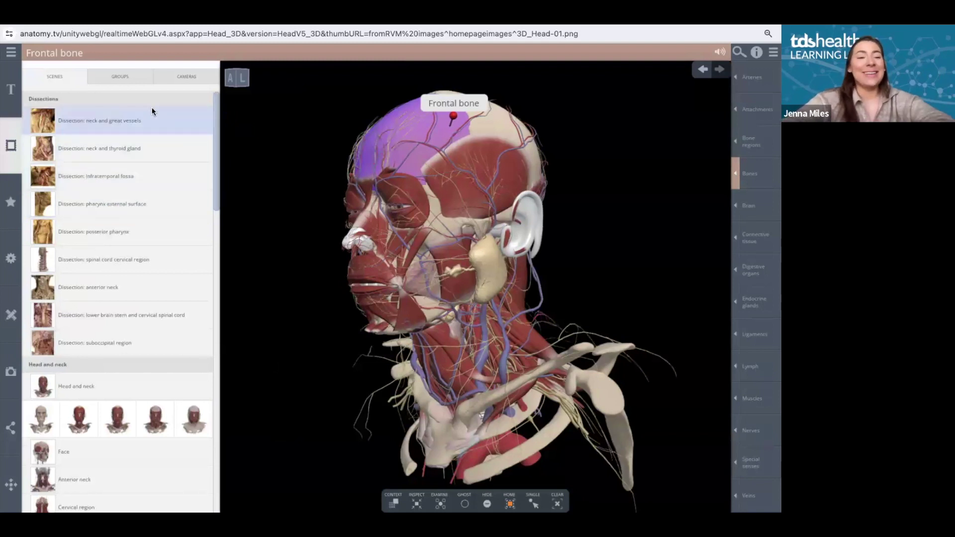
pyautogui.click(141, 121)
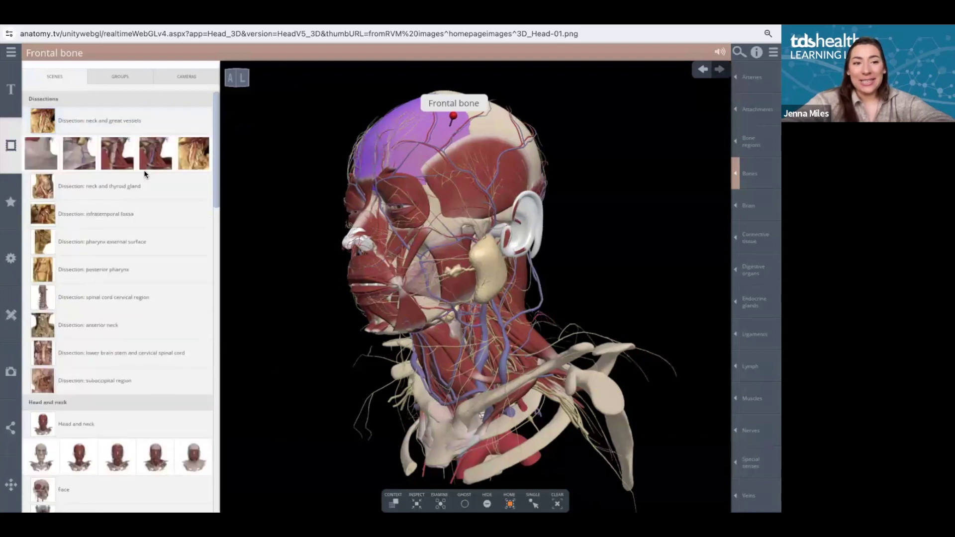
# Load the neck dissection with an enlarged photo; identify the internal jugular, right external and common carotids.
pyautogui.click(184, 160)
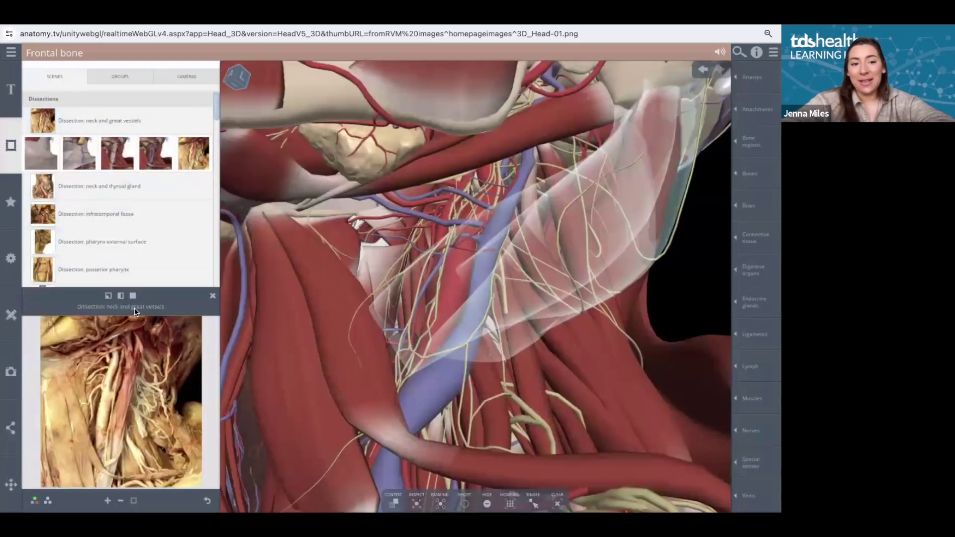
pyautogui.click(120, 295)
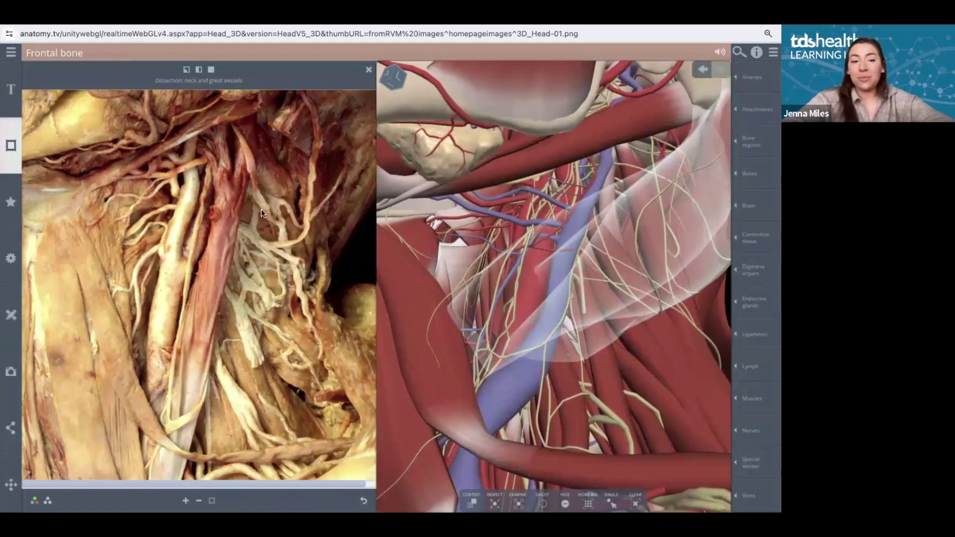
pyautogui.click(216, 273)
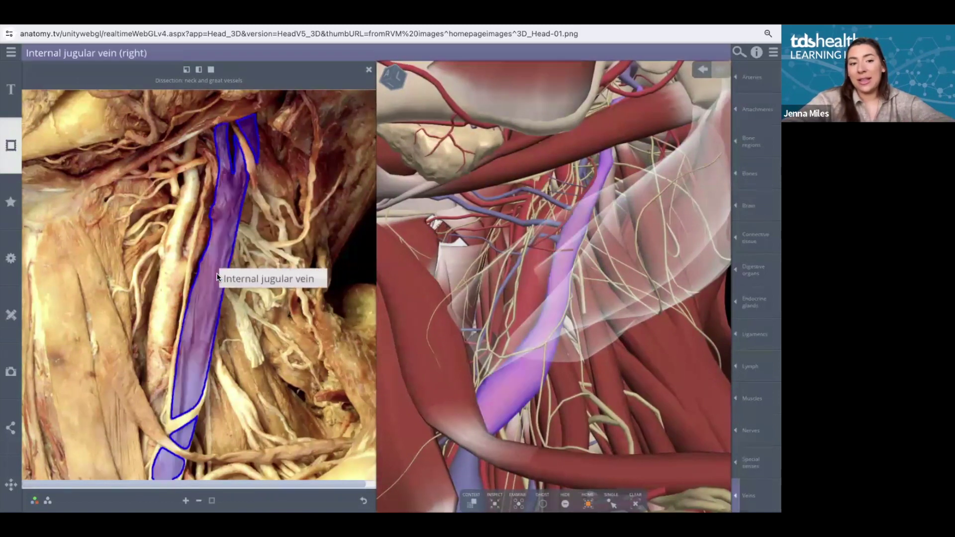
pyautogui.click(178, 237)
pyautogui.click(168, 276)
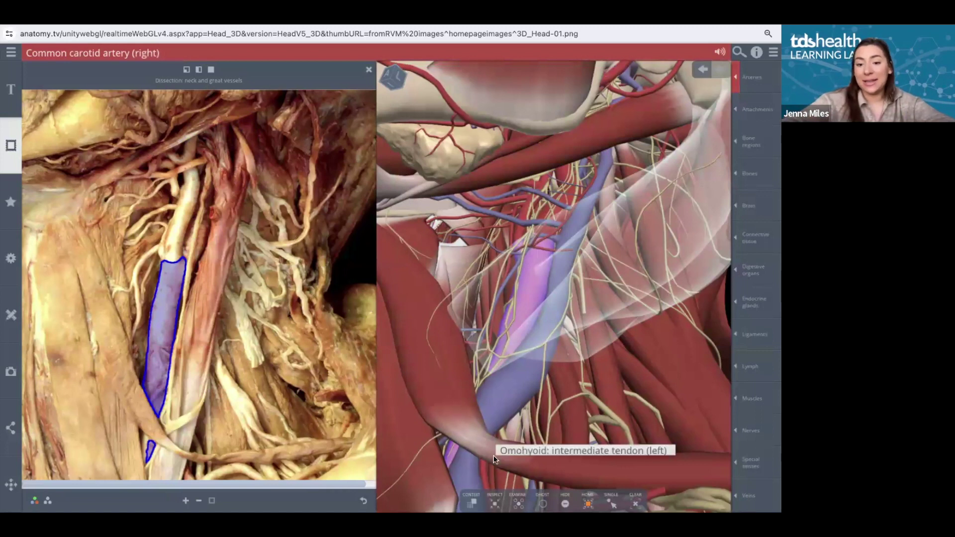
# Isolate the two carotid arteries with Examine and Inspect, then replace the photo panel with Scenes.
pyautogui.click(518, 502)
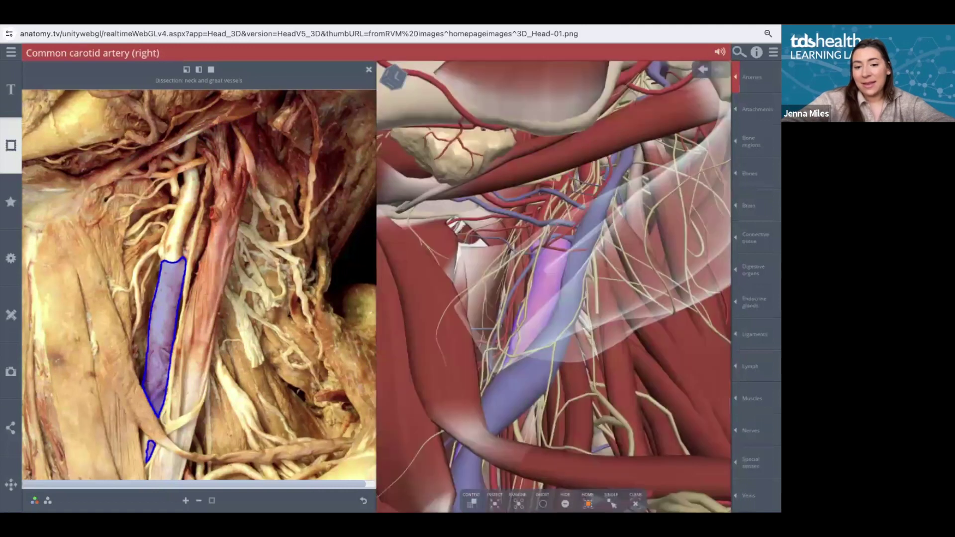
pyautogui.click(495, 503)
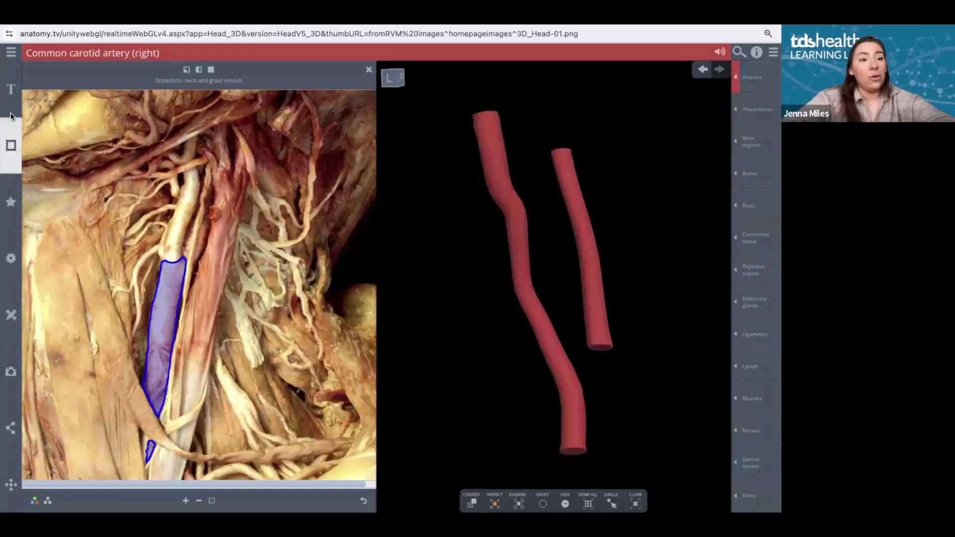
pyautogui.click(9, 150)
pyautogui.click(8, 157)
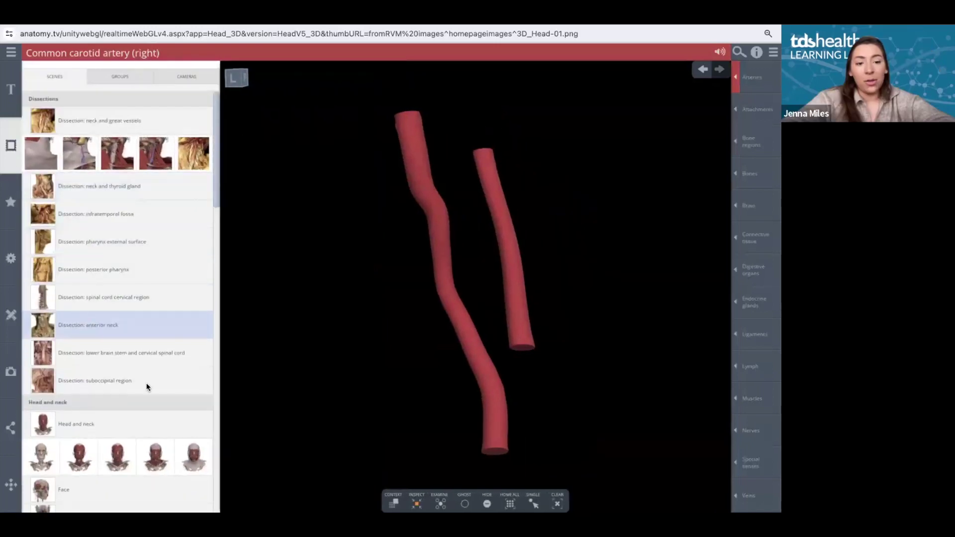
# Load the Head and neck model, then ghost and hide the right frontal belly of occipitofrontalis.
pyautogui.click(116, 454)
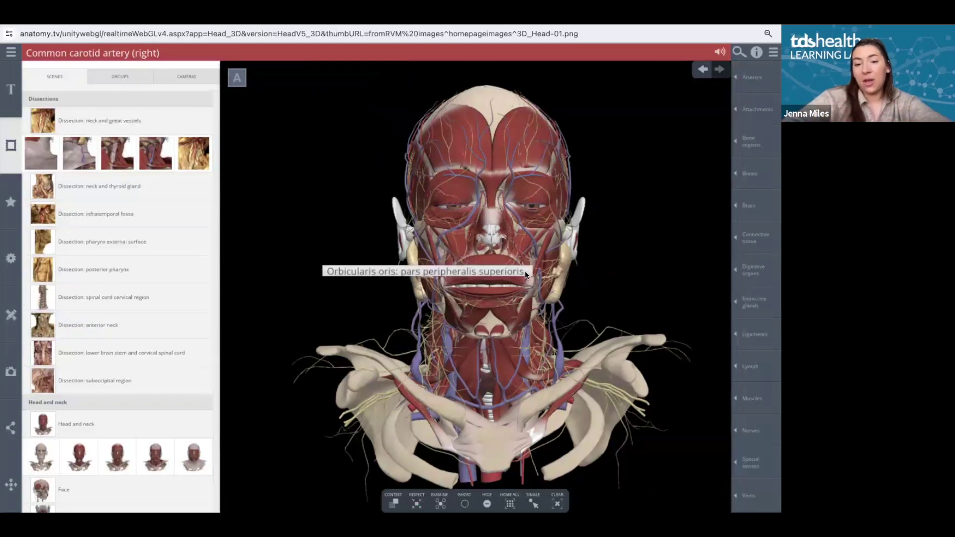
pyautogui.click(483, 142)
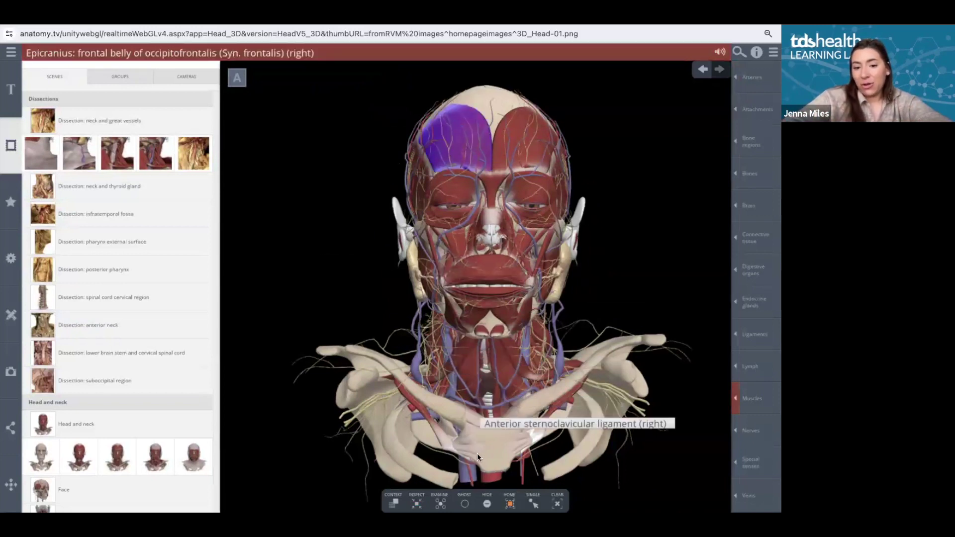
pyautogui.click(464, 502)
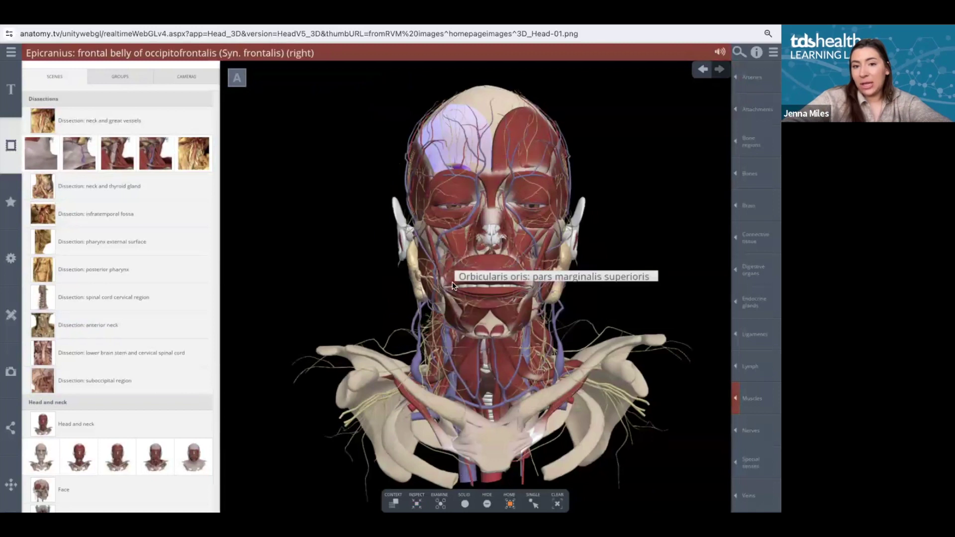
pyautogui.moveTo(463, 259); pyautogui.dragTo(466, 274)
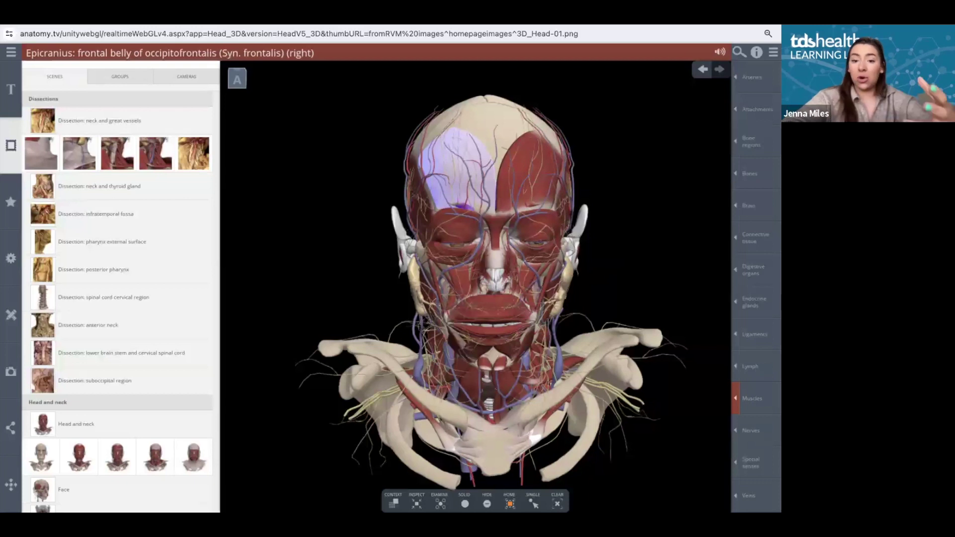
pyautogui.click(487, 504)
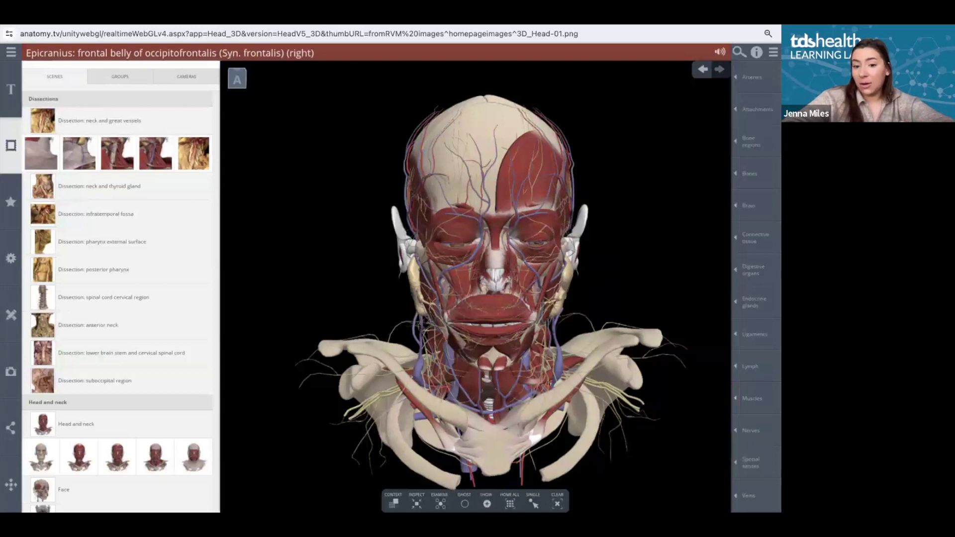
# Hide the frontal bone and the right cerebrum to expose the skull's interior.
pyautogui.click(467, 151)
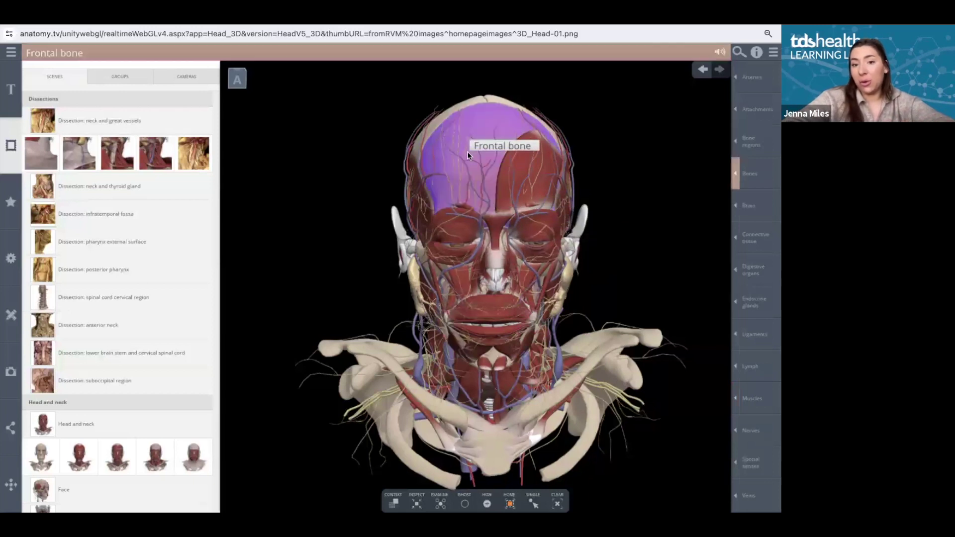
pyautogui.click(485, 498)
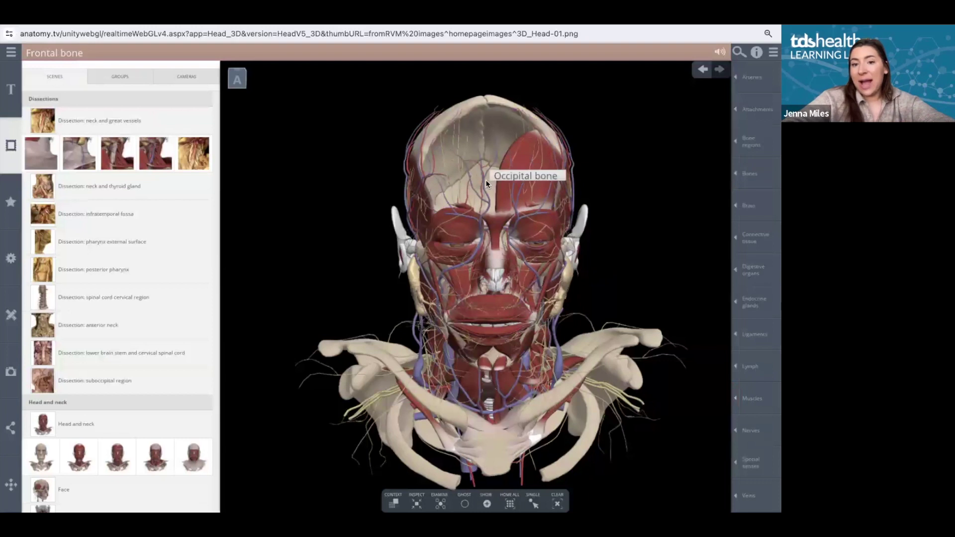
pyautogui.click(761, 210)
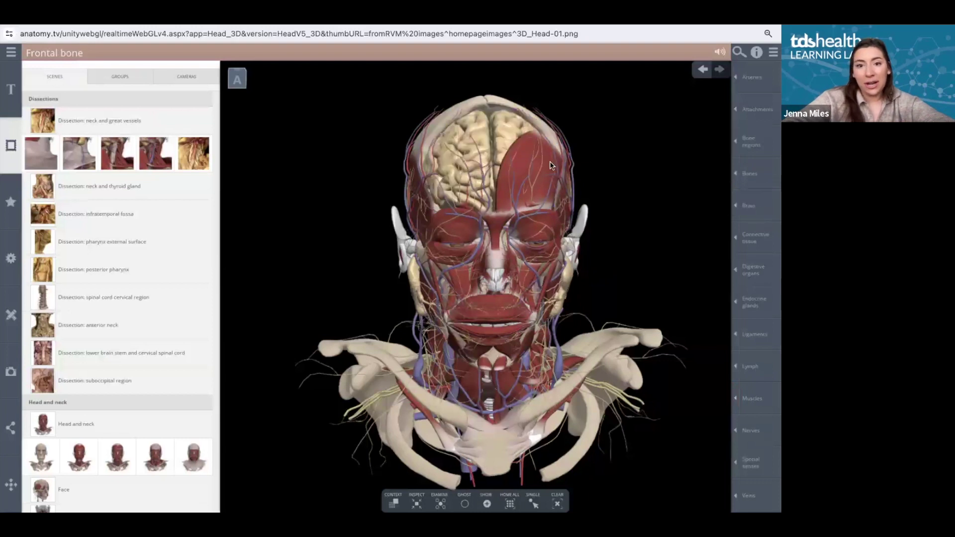
pyautogui.click(478, 159)
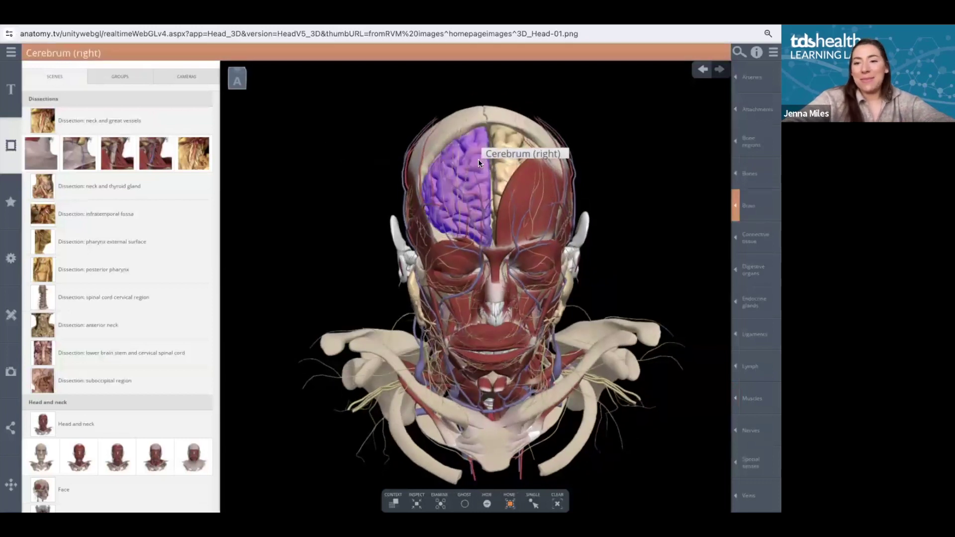
pyautogui.click(487, 503)
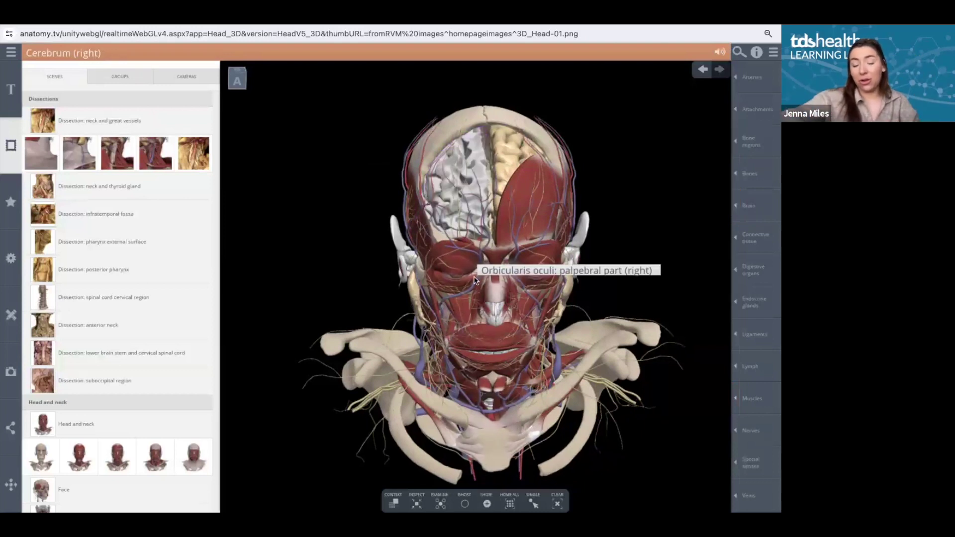
# Isolate the left frontal belly of Epicranius, rotate it to view its side, then restore the full model.
pyautogui.scroll(2, 465, 211)
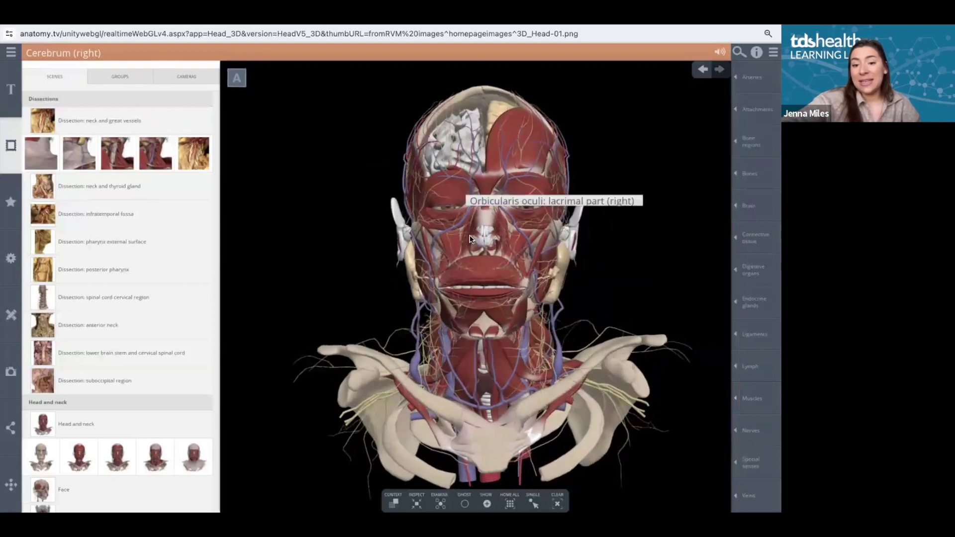
pyautogui.click(496, 150)
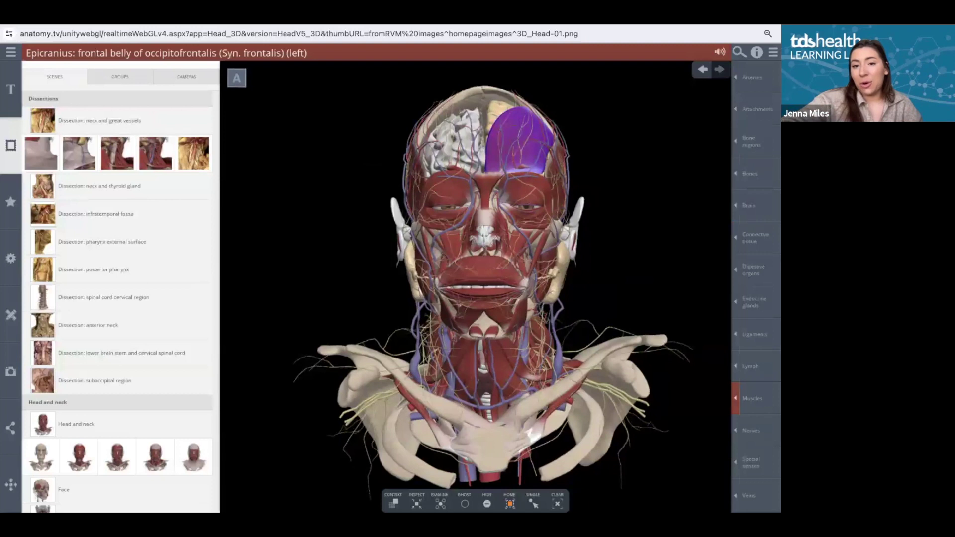
pyautogui.click(440, 503)
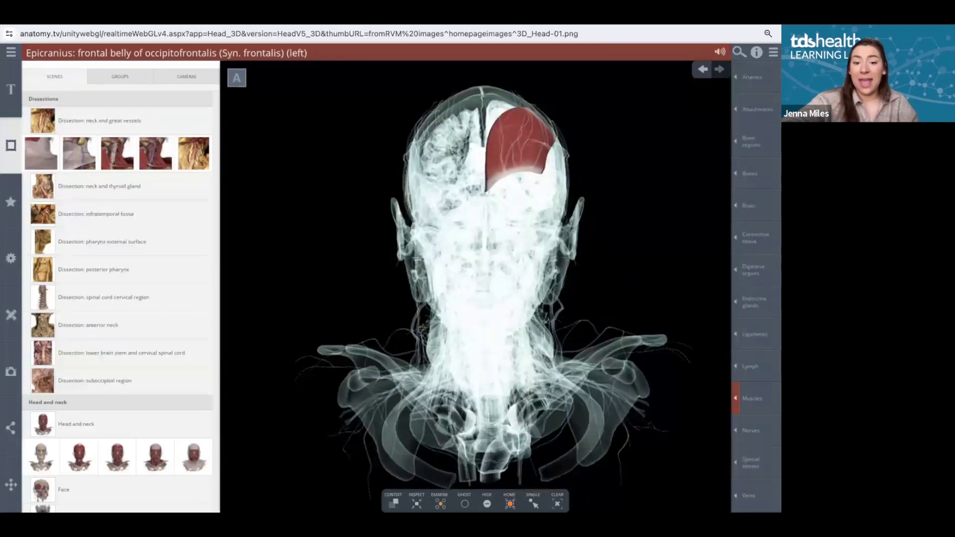
pyautogui.click(416, 503)
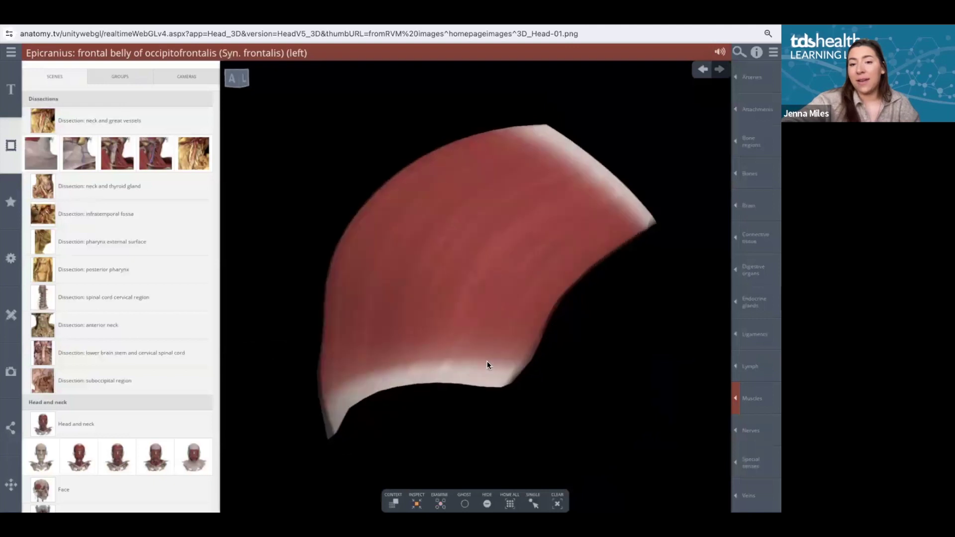
pyautogui.moveTo(487, 365); pyautogui.dragTo(378, 364)
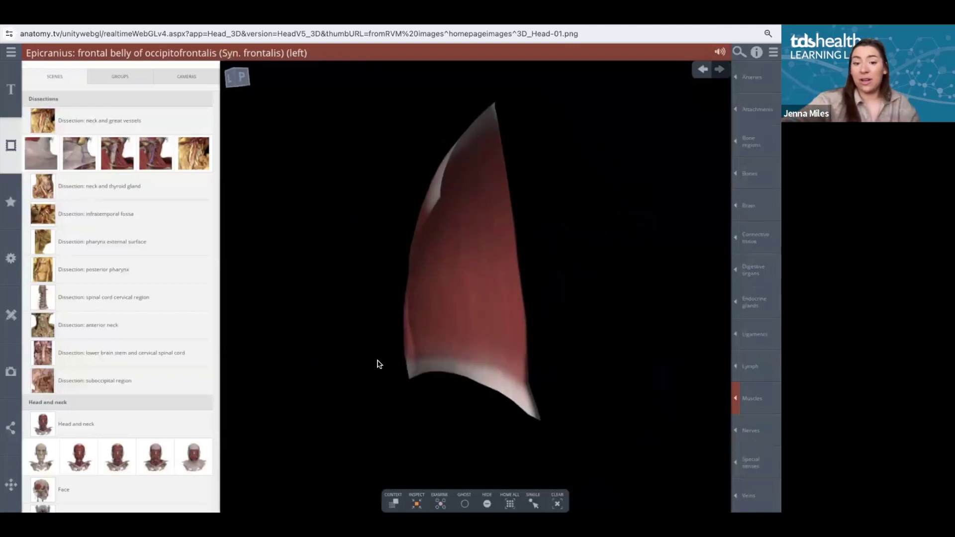
pyautogui.click(510, 504)
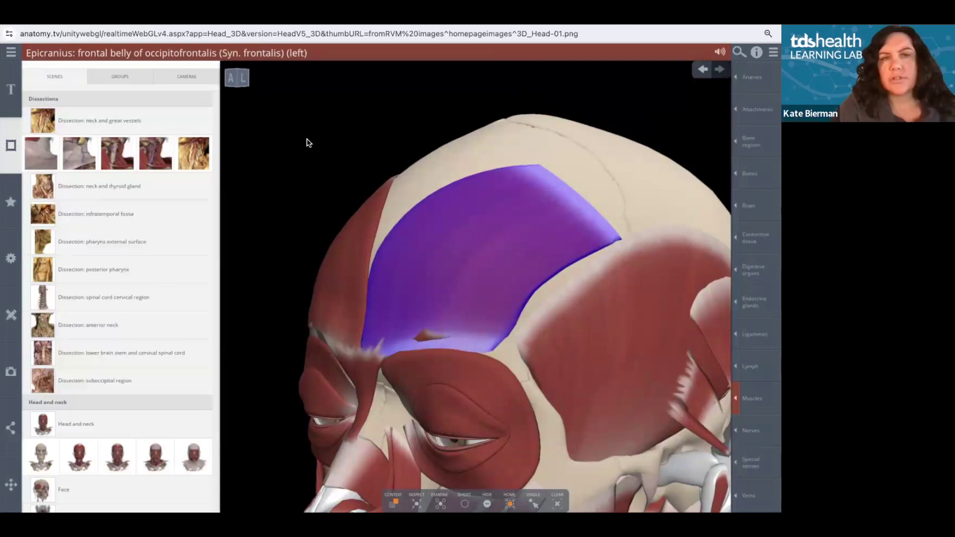
pyautogui.moveTo(398, 235)
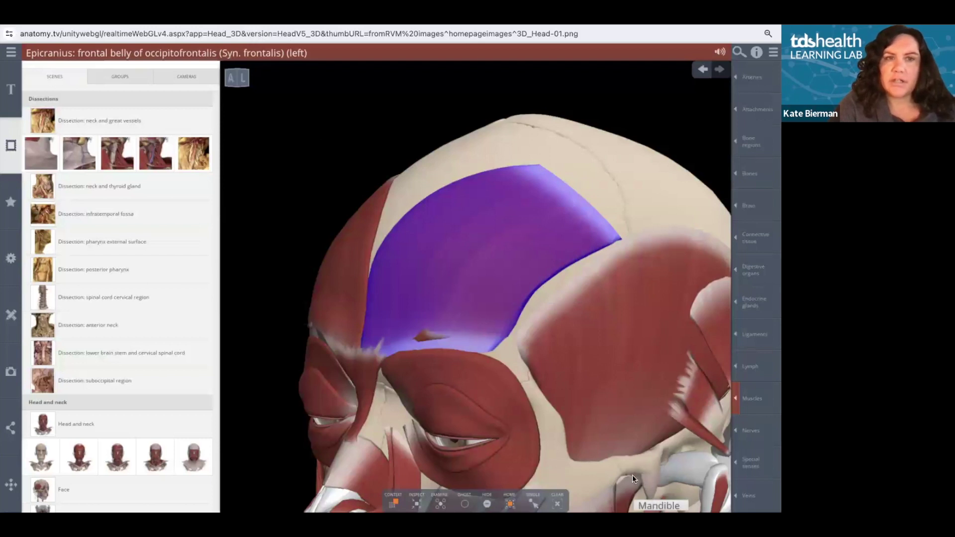
pyautogui.hotkey('alt', 'Tab')
# Page through the TDS Health support guide, ending on the Primal Pictures Training & Tools page.
pyautogui.press('Left')
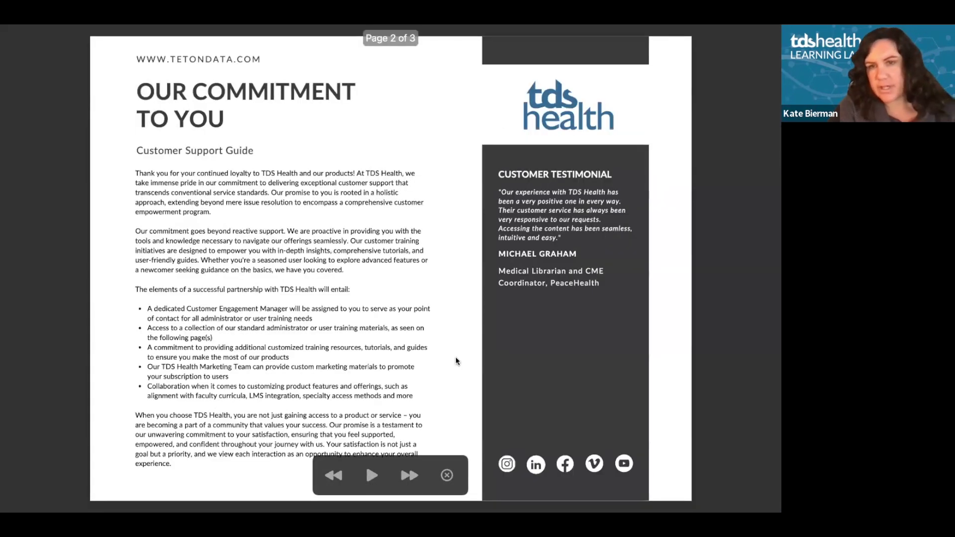
pyautogui.press('Left')
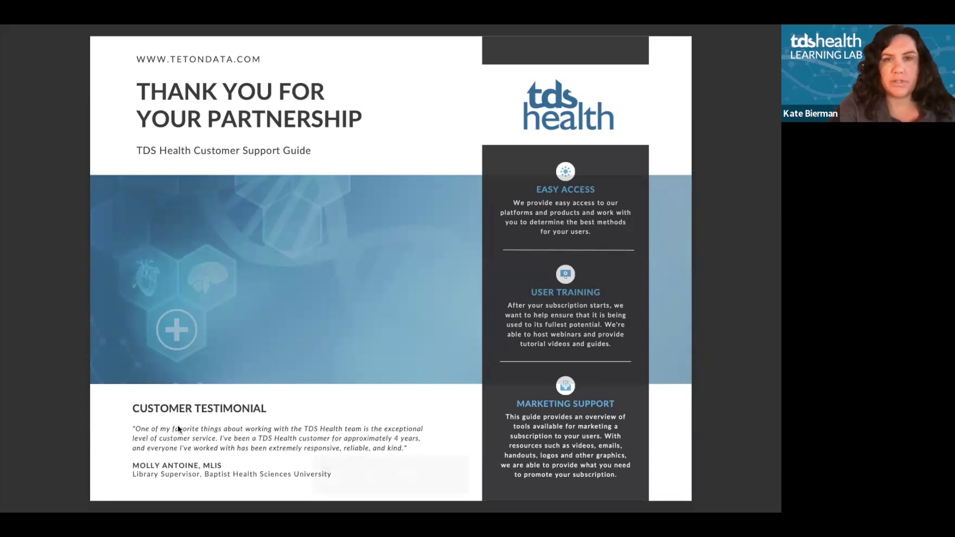
pyautogui.press('Right')
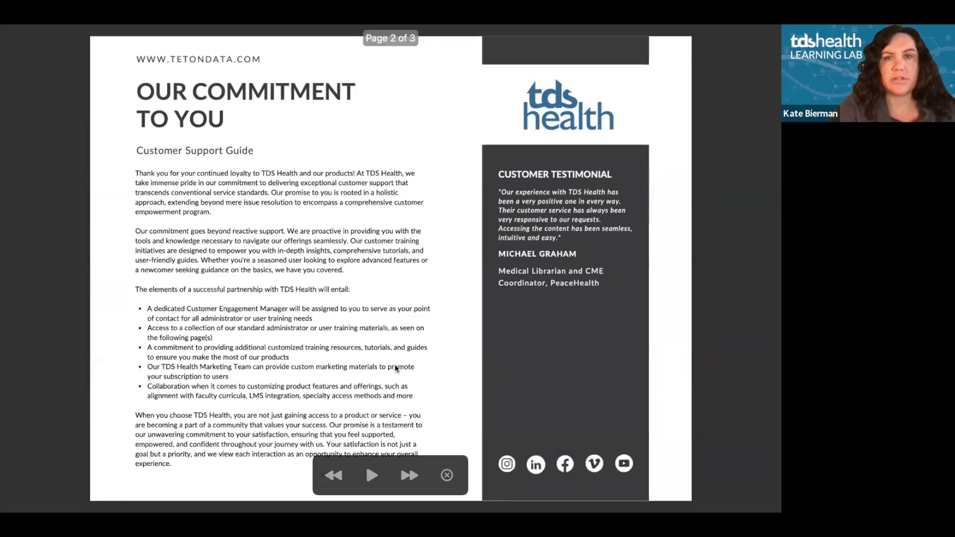
pyautogui.press('Right')
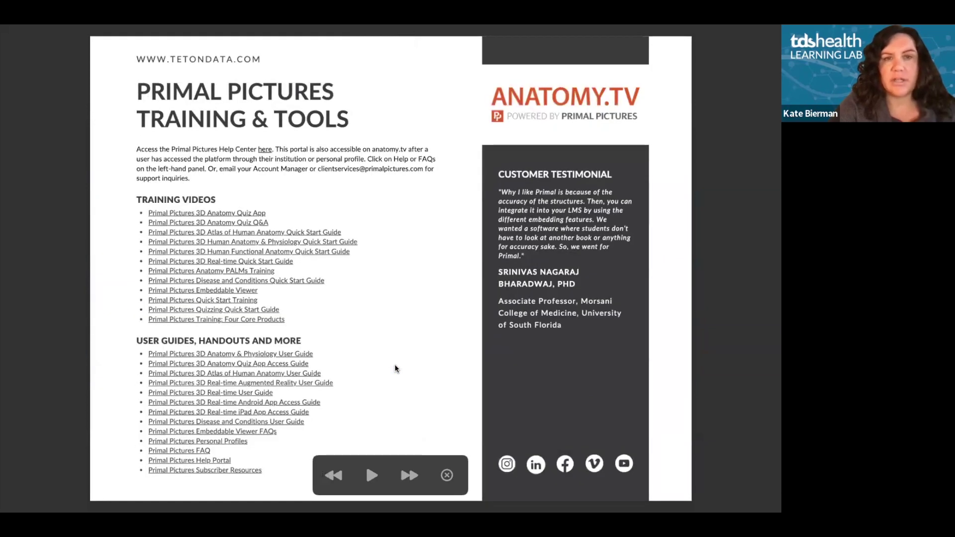